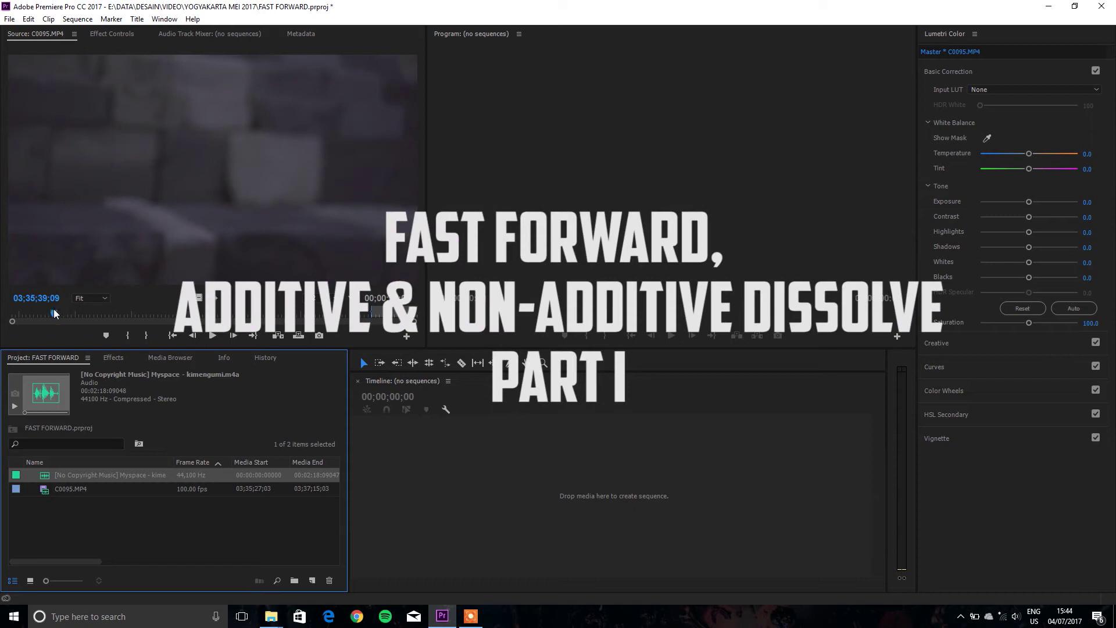
# Create an AVCHD 1080p25 sequence named FAST FORWARD after previewing the C0095 footage
pyautogui.moveTo(54, 314)
pyautogui.mouseDown()
pyautogui.moveTo(233, 314)
pyautogui.moveTo(44, 331)
pyautogui.moveTo(117, 338)
pyautogui.mouseUp()
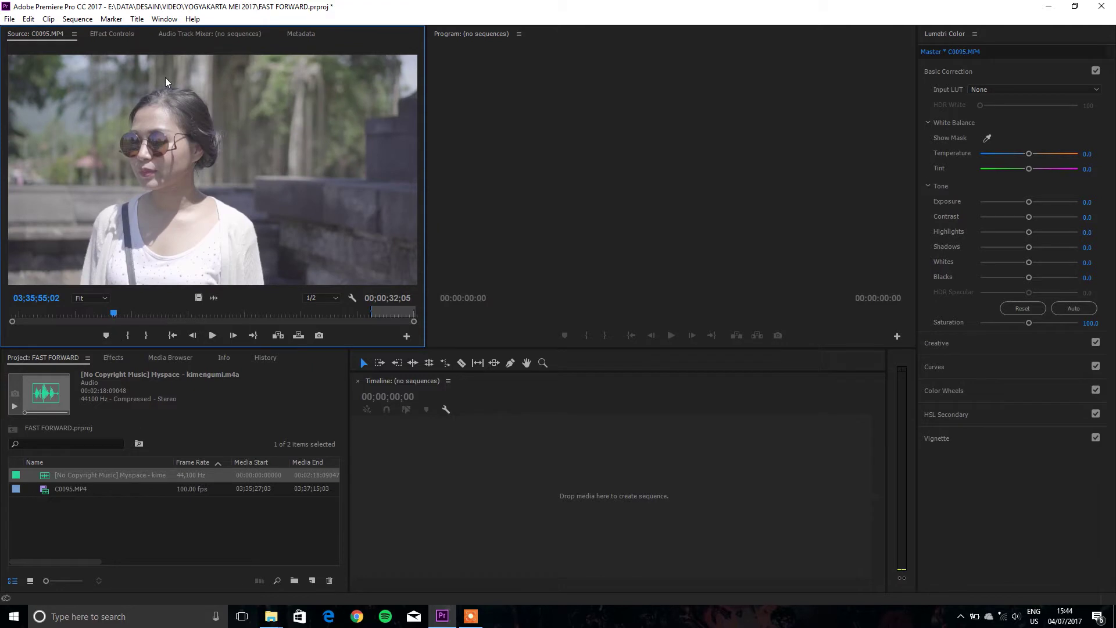
pyautogui.hotkey('ctrl', 'n')
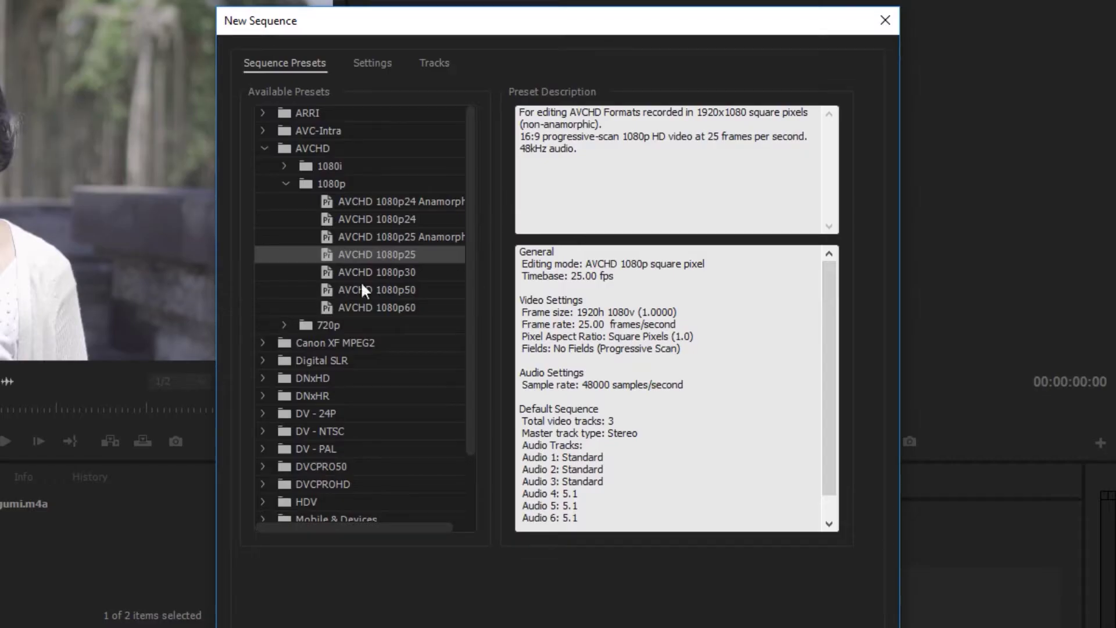
pyautogui.write('FAST FORWARD')
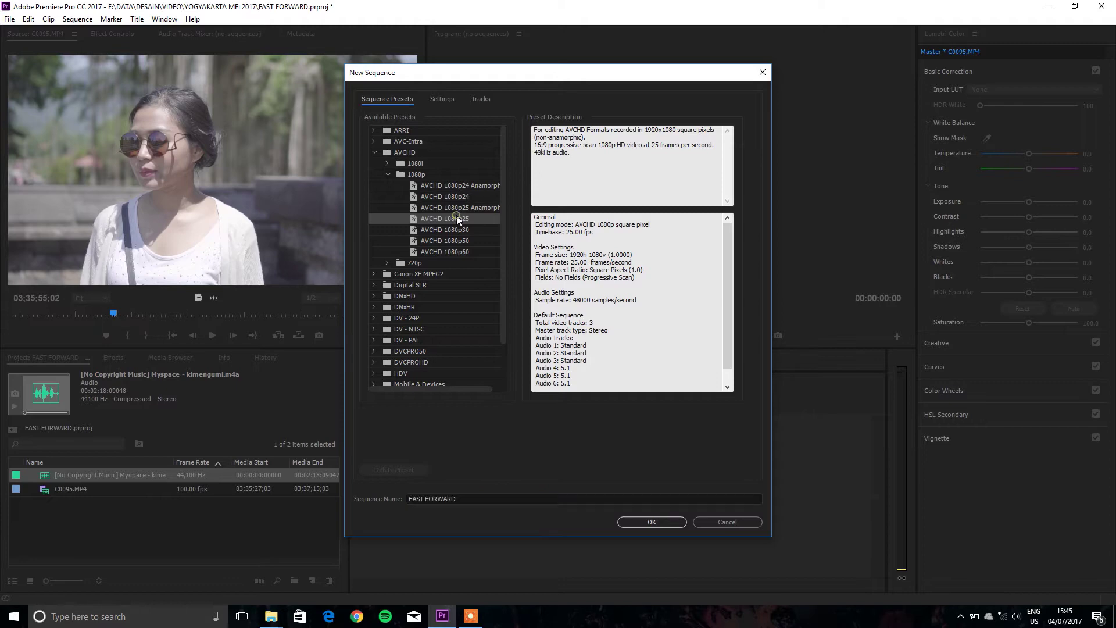
pyautogui.click(437, 96)
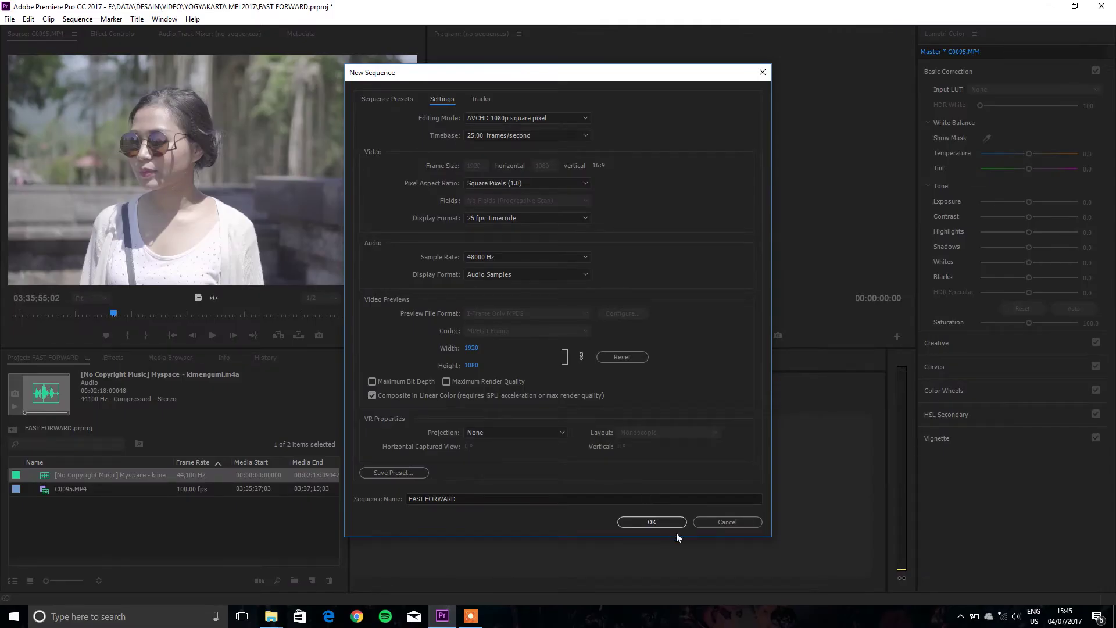
pyautogui.click(670, 524)
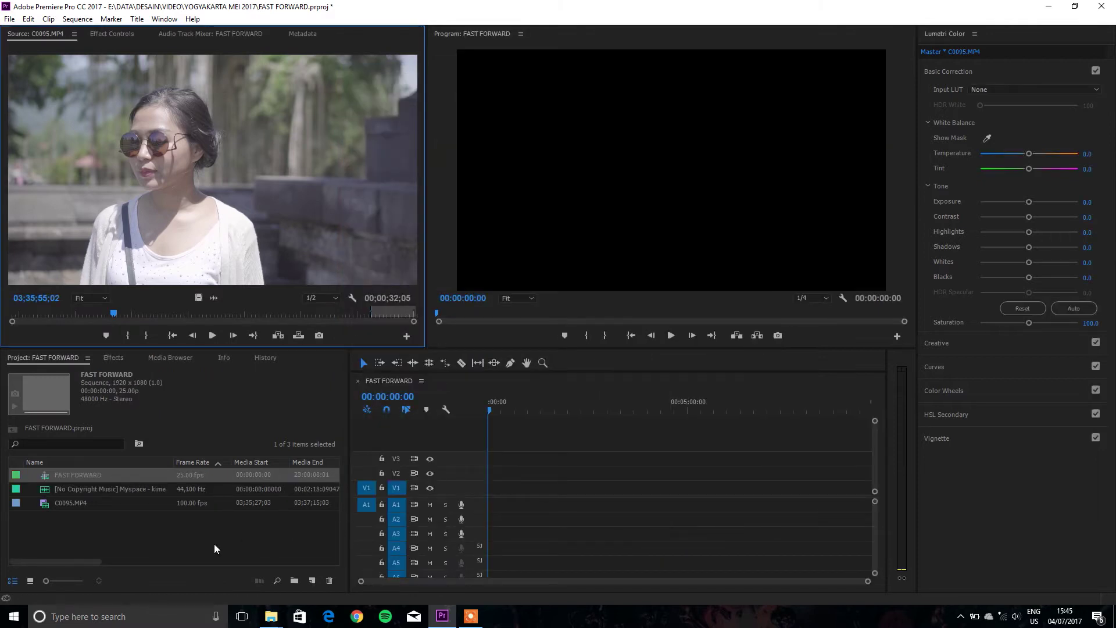
# Select C0095.MP4 and play back part of it in the Source monitor
pyautogui.click(71, 501)
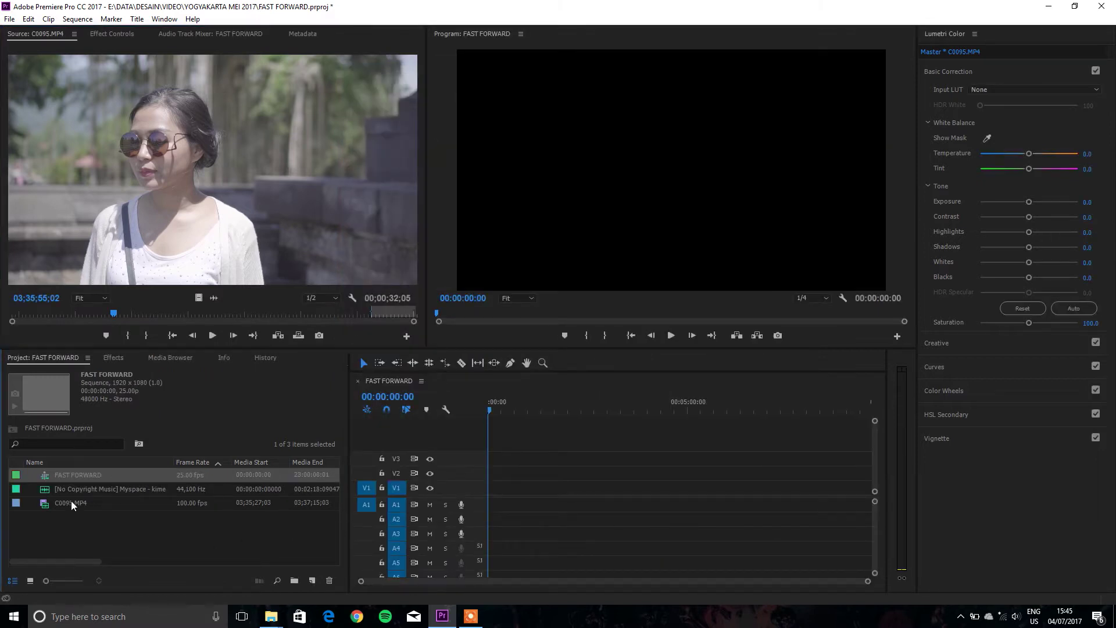
pyautogui.rightClick(63, 501)
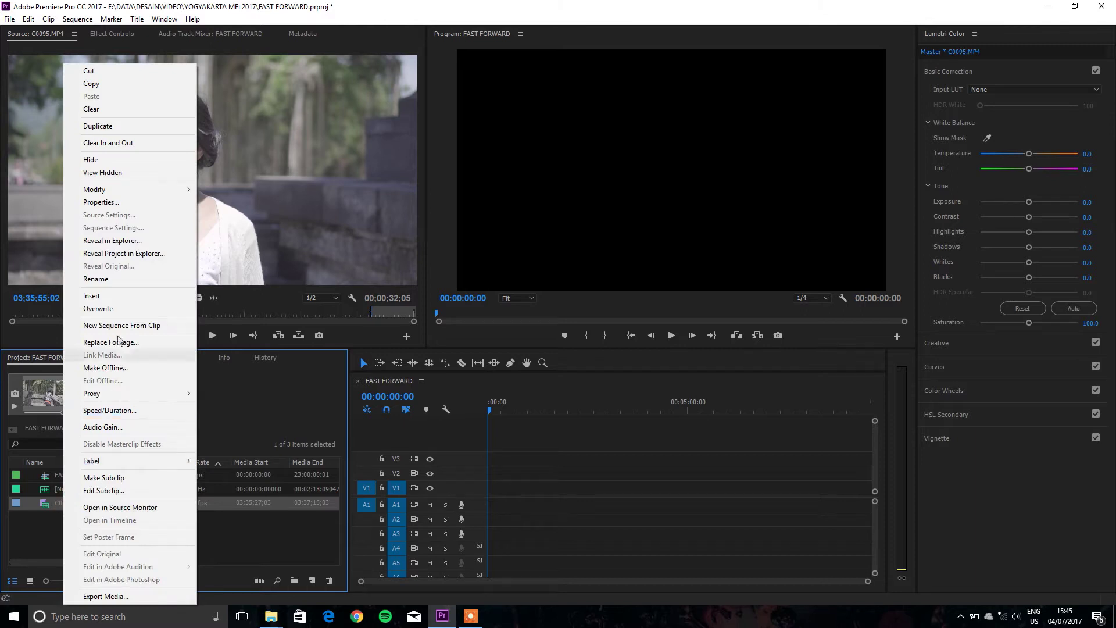
pyautogui.click(196, 504)
pyautogui.moveTo(112, 313); pyautogui.dragTo(93, 314)
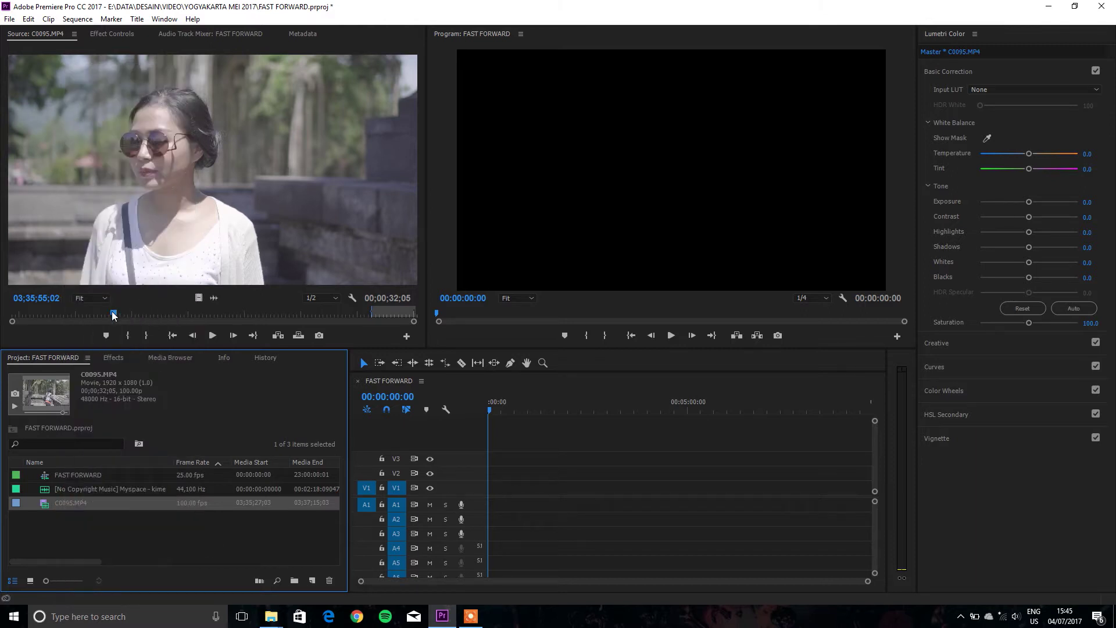
pyautogui.press('space')
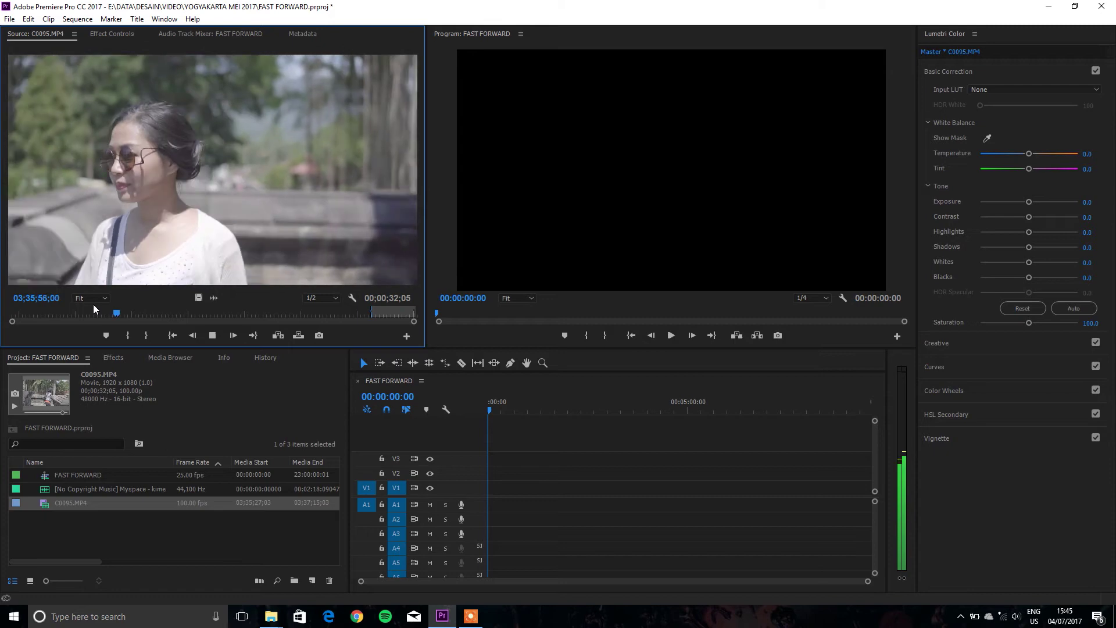
pyautogui.press('space')
# Interpret C0095.MP4 footage with an assumed frame rate of 25 fps
pyautogui.rightClick(64, 506)
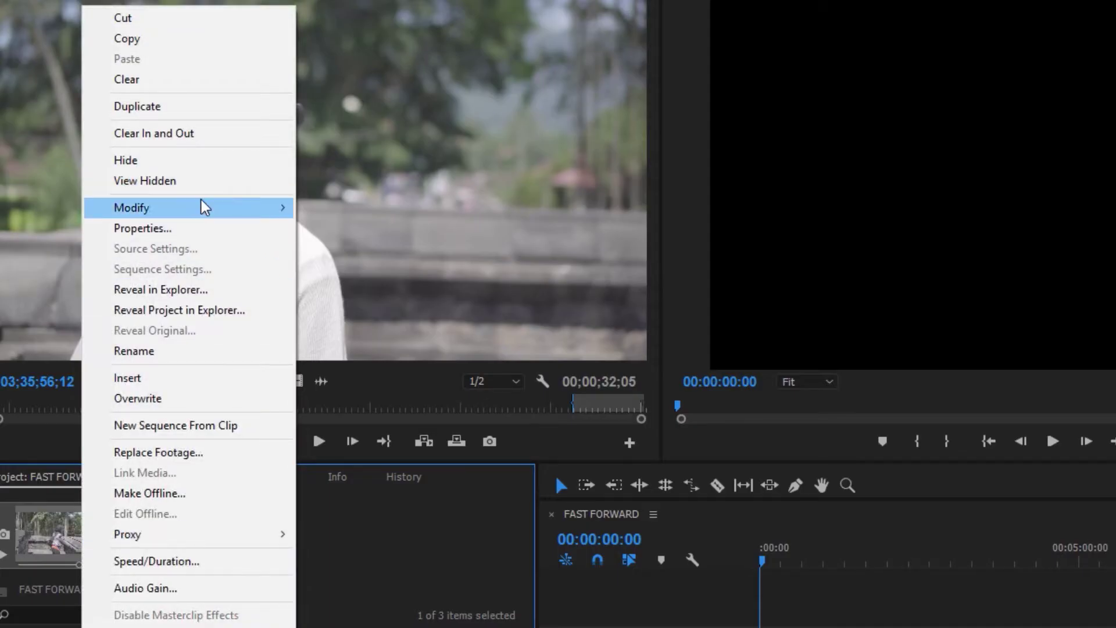
pyautogui.moveTo(205, 208)
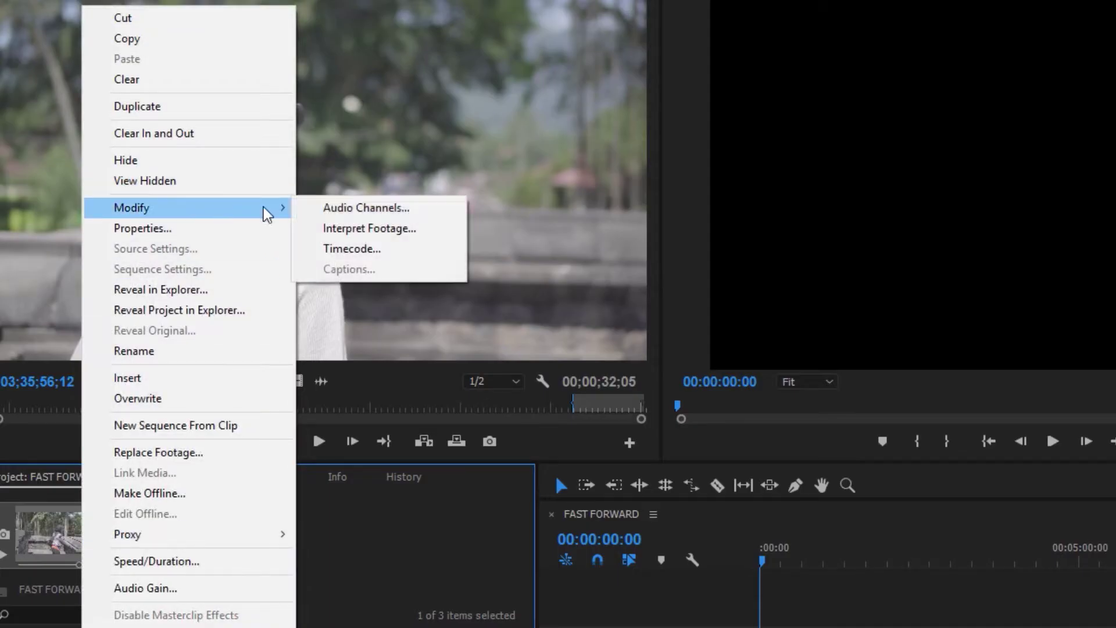
pyautogui.click(380, 227)
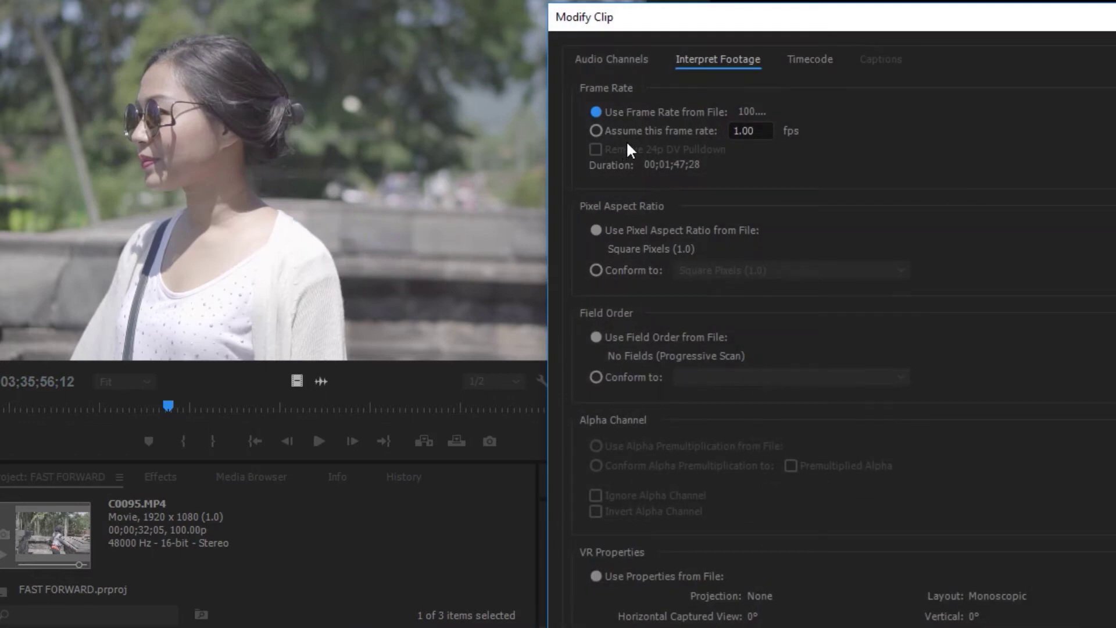
pyautogui.click(631, 134)
pyautogui.write('25')
pyautogui.press('Tab')
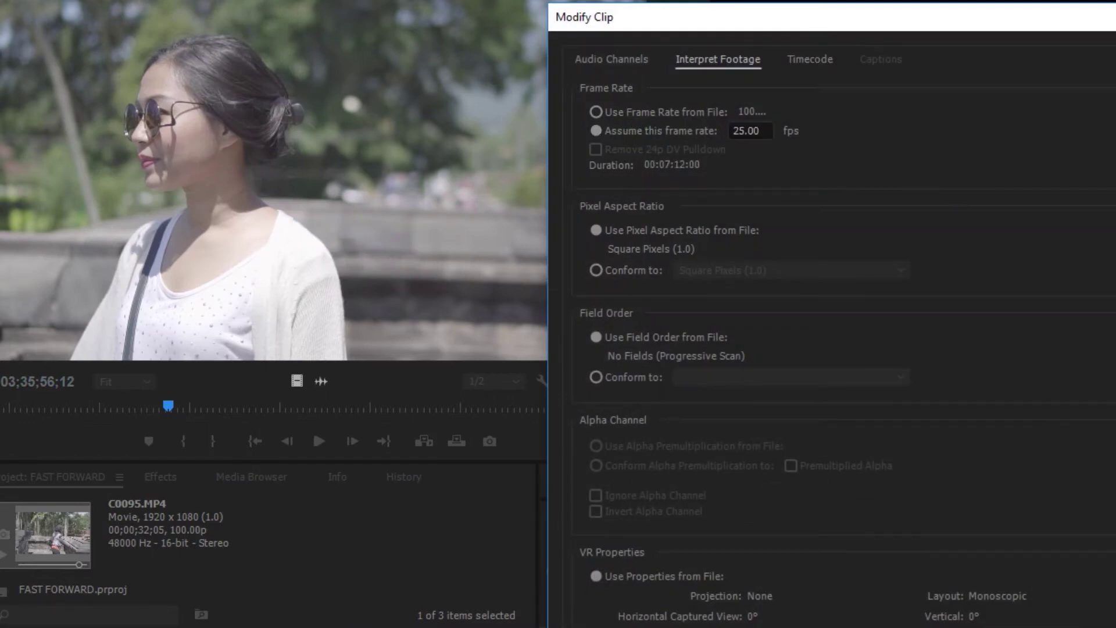
pyautogui.press('Return')
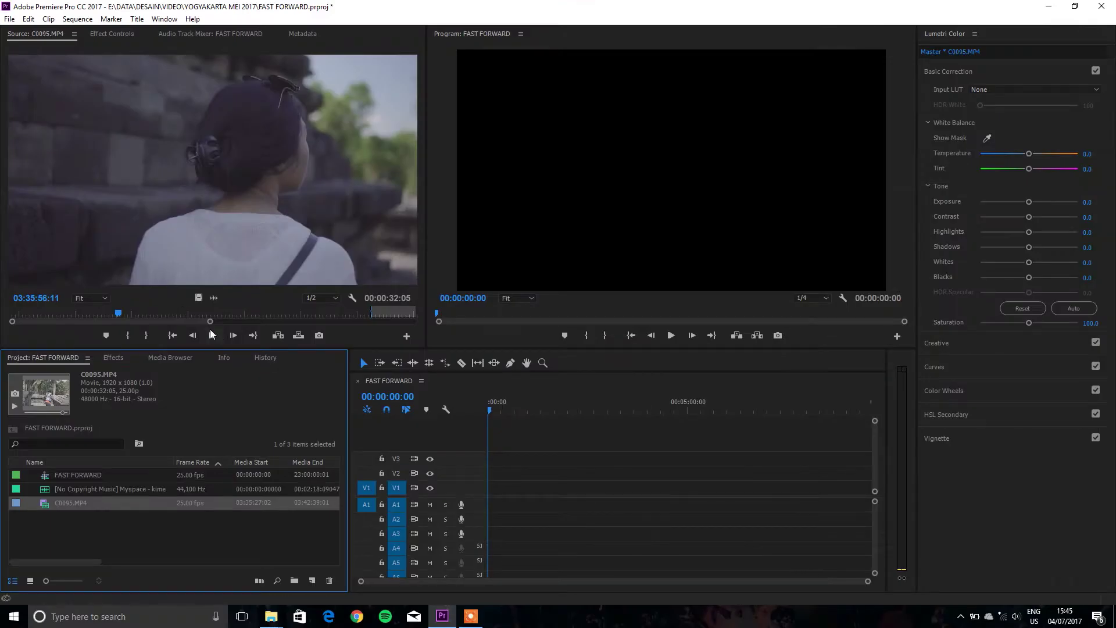
pyautogui.moveTo(210, 321); pyautogui.dragTo(302, 321)
pyautogui.moveTo(68, 318); pyautogui.dragTo(147, 337)
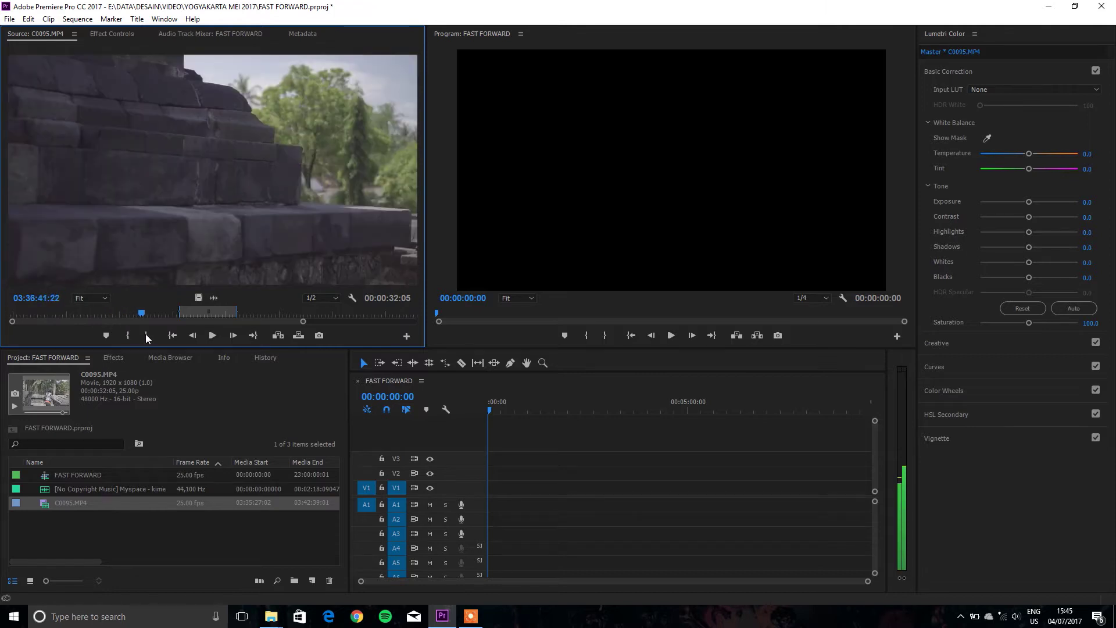
pyautogui.moveTo(146, 337); pyautogui.dragTo(186, 341)
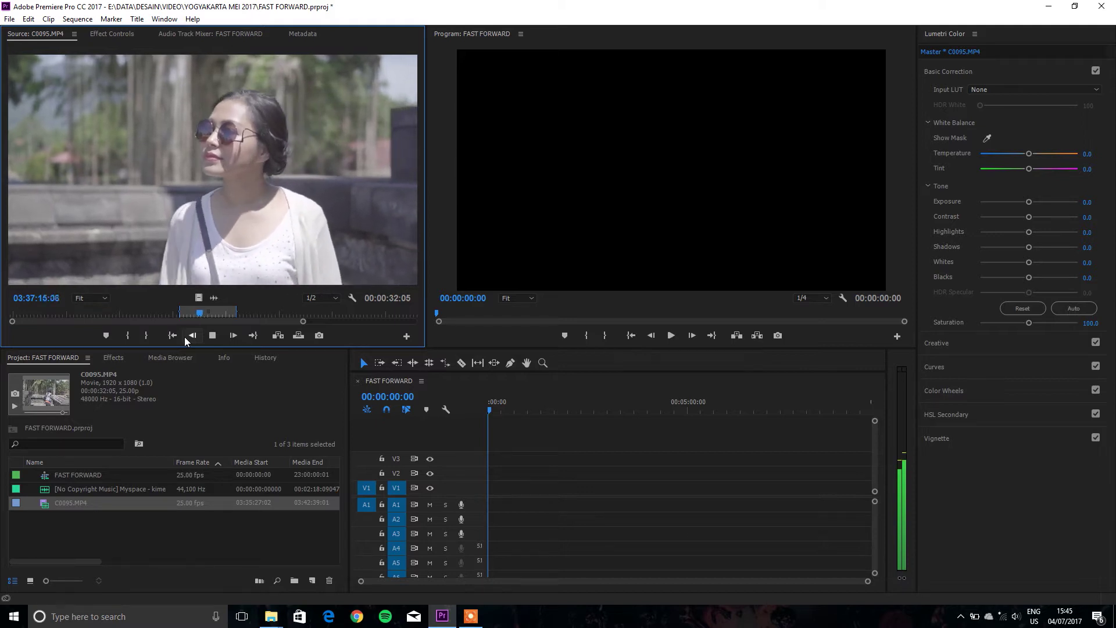
pyautogui.press('space')
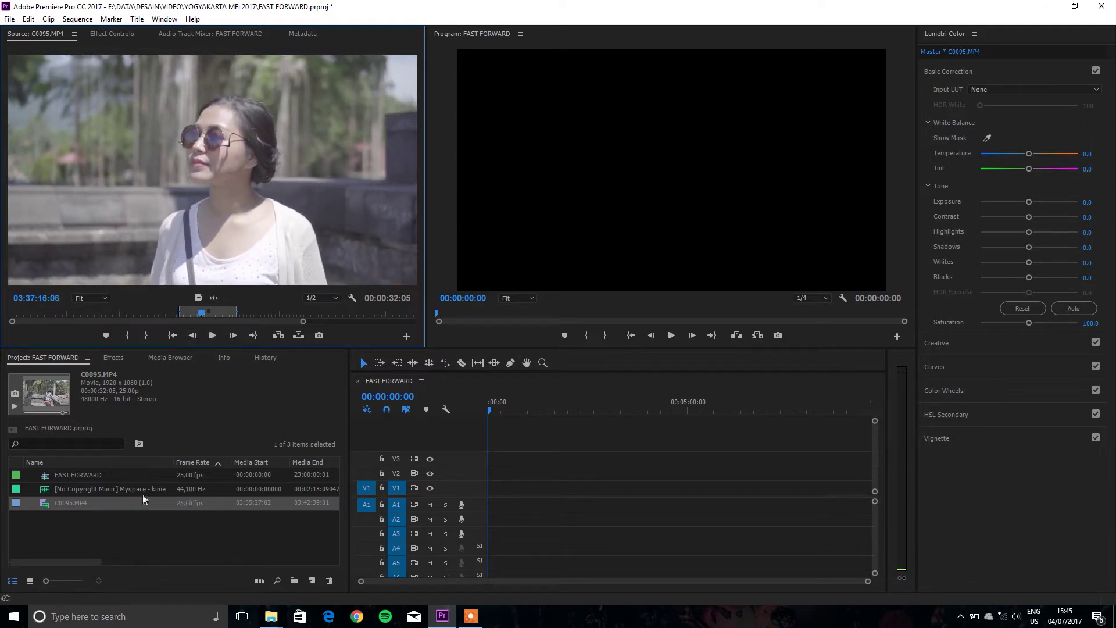
# Place the Myspace music file at the start of track A1
pyautogui.click(73, 489)
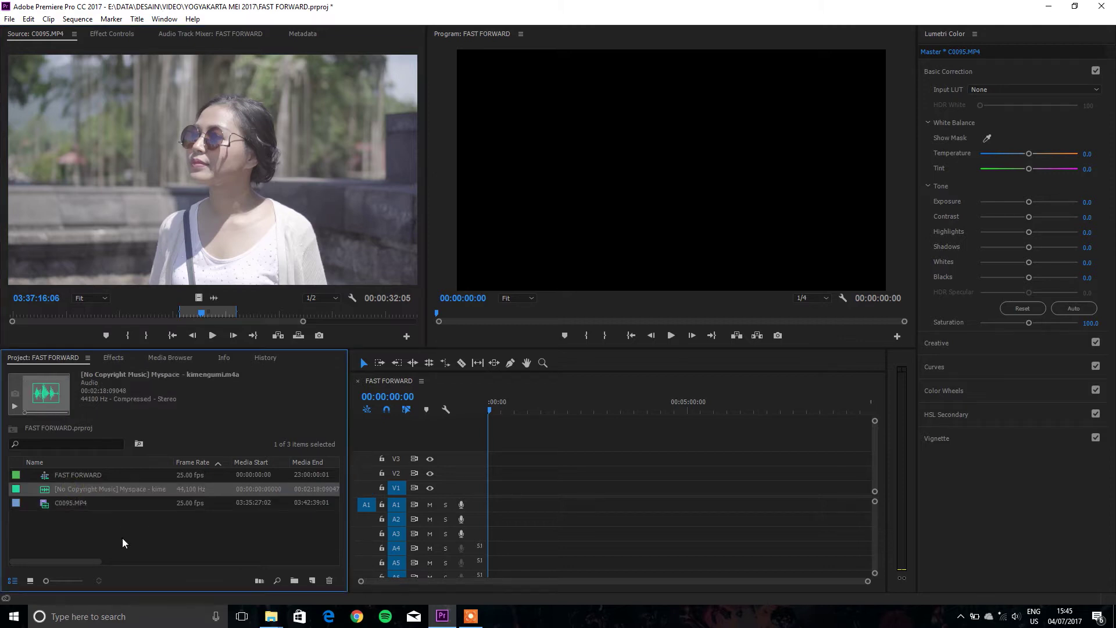
pyautogui.moveTo(136, 491); pyautogui.dragTo(485, 508)
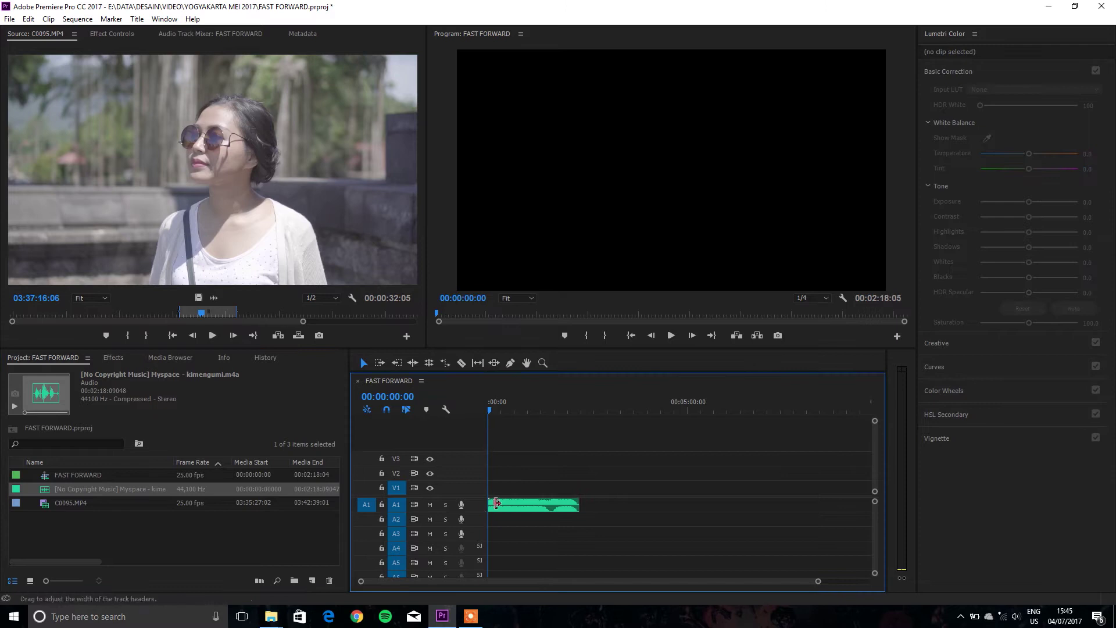
pyautogui.keyDown('alt'); pyautogui.scroll(3, 538, 486); pyautogui.keyUp('alt')
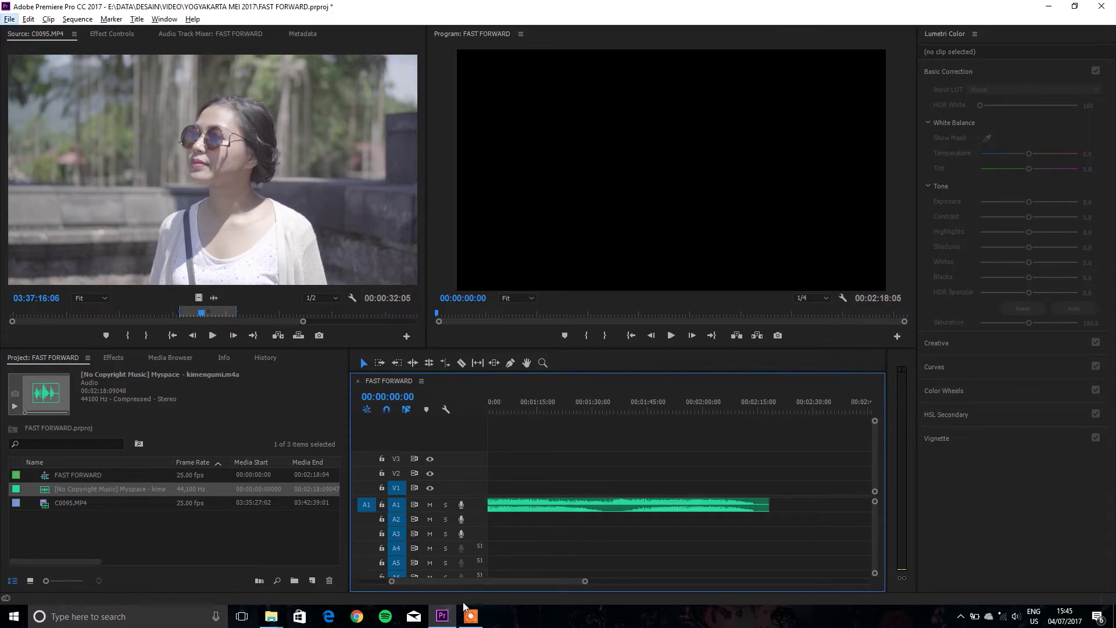
pyautogui.moveTo(490, 581); pyautogui.dragTo(460, 581)
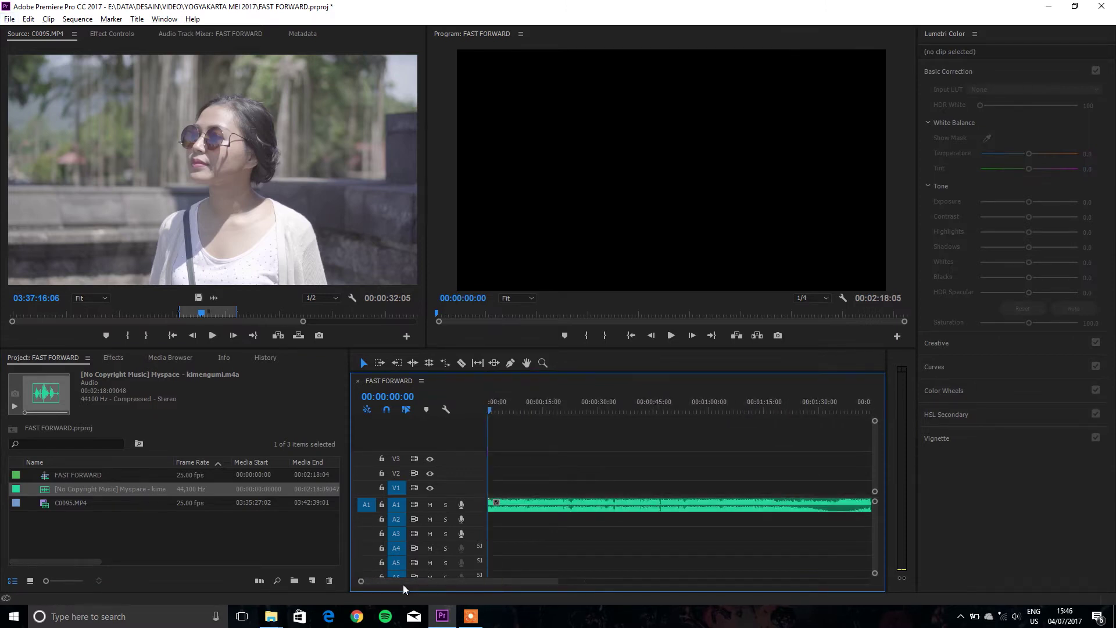
pyautogui.keyDown('alt'); pyautogui.scroll(2, 520, 476); pyautogui.keyUp('alt')
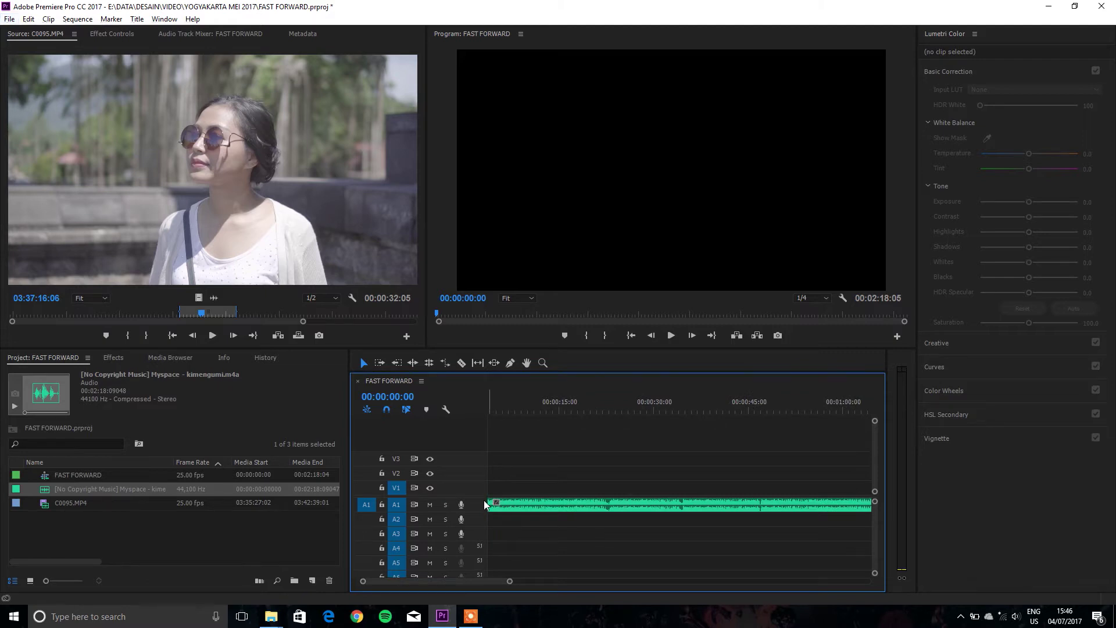
# Enlarge track A1's waveform and play the sequence from the start for about five seconds
pyautogui.doubleClick(485, 504)
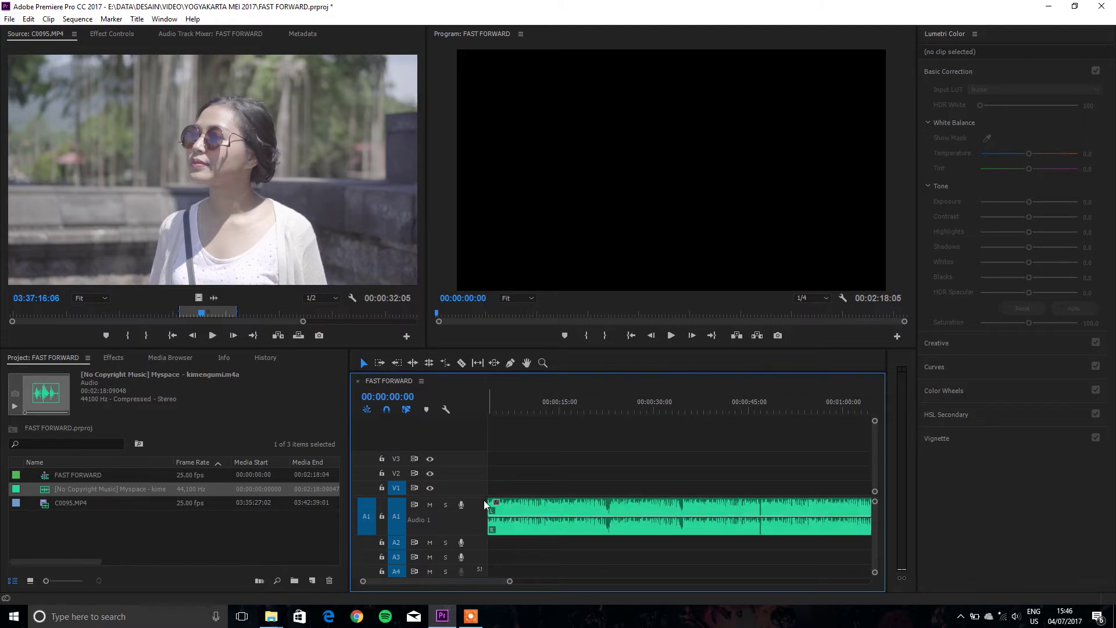
pyautogui.click(497, 405)
pyautogui.press('Home')
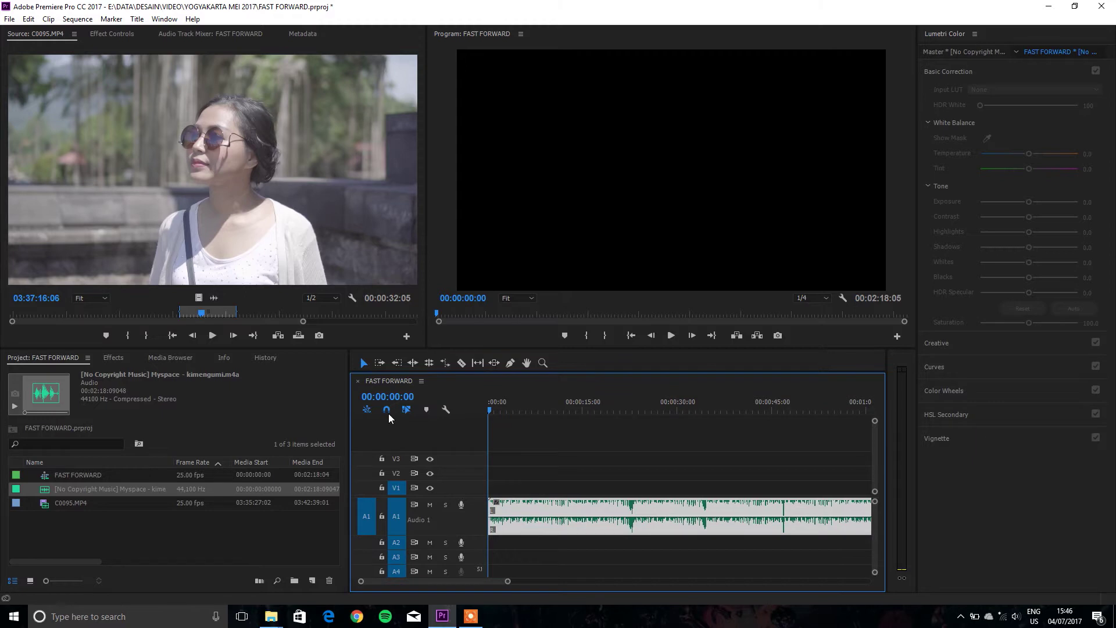
pyautogui.press('space')
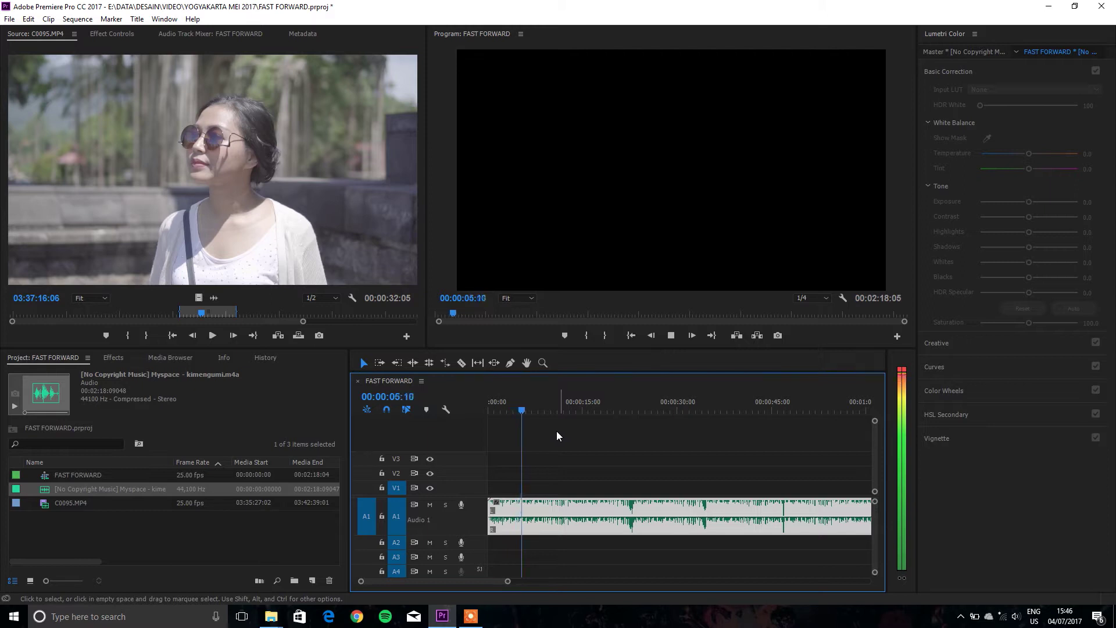
pyautogui.click(523, 410)
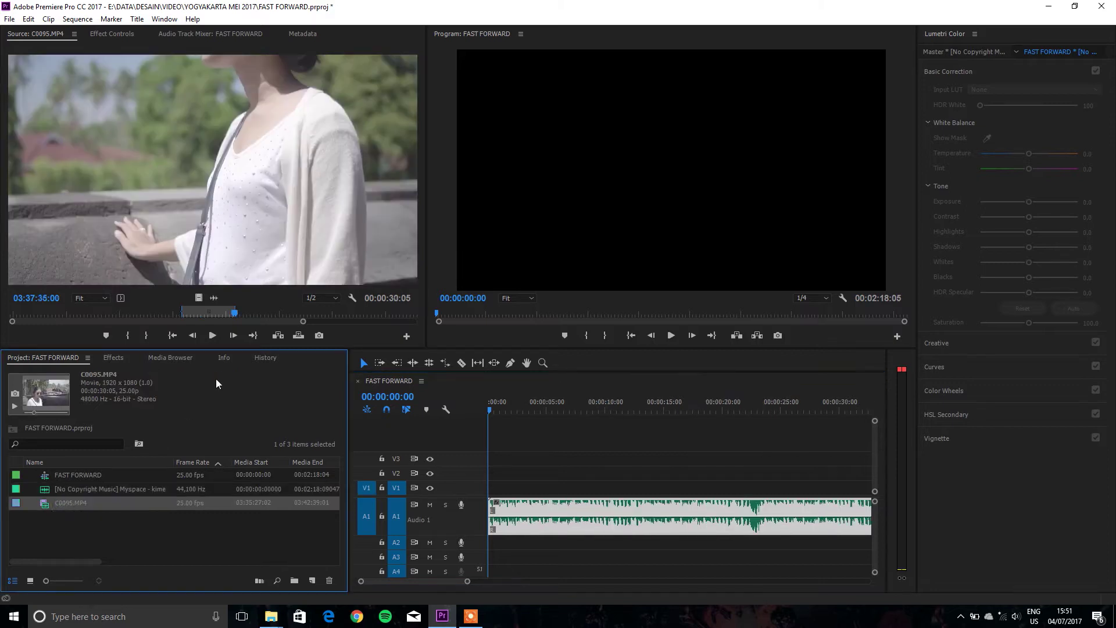
# Clear C0095.MP4's old In/Out, mark a new 31-second section, and drop its video only onto V1
pyautogui.rightClick(219, 318)
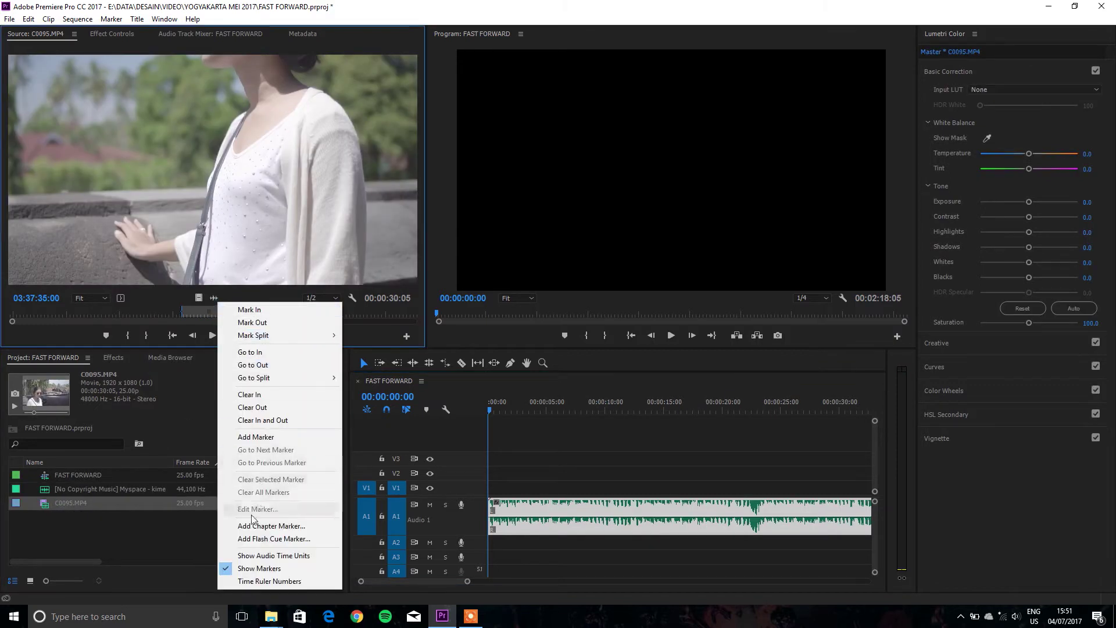
pyautogui.click(282, 421)
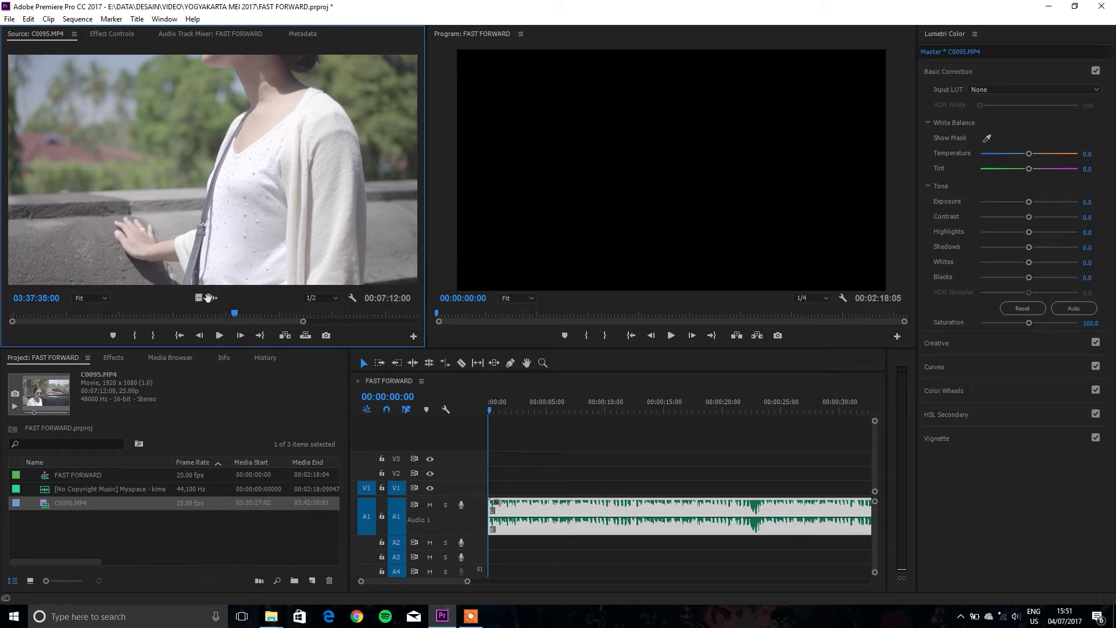
pyautogui.moveTo(235, 318); pyautogui.dragTo(180, 313)
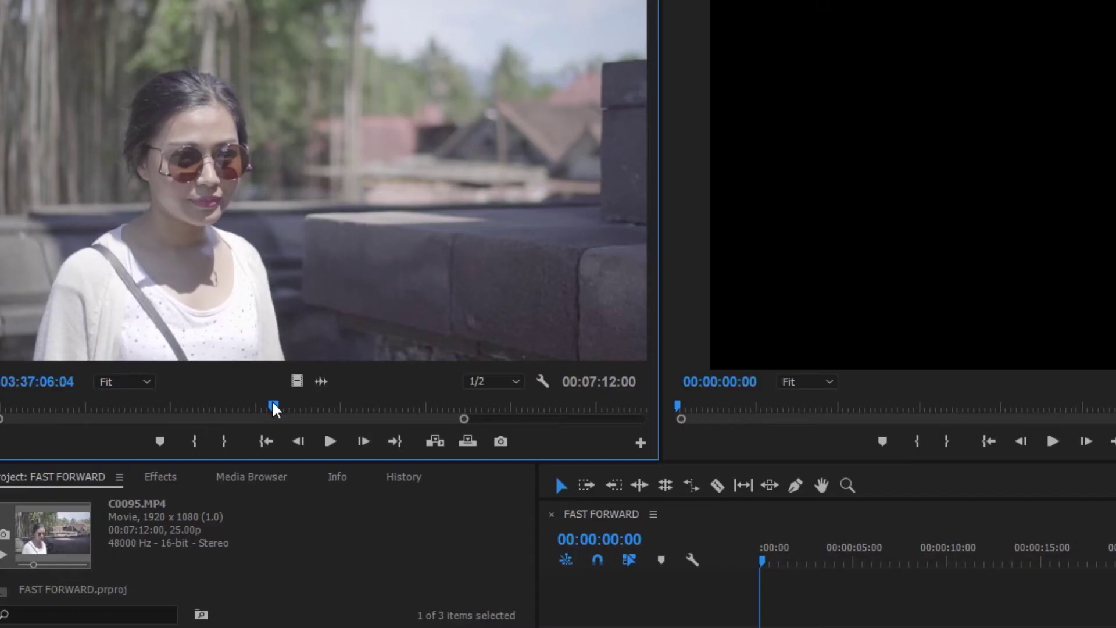
pyautogui.click(198, 444)
pyautogui.moveTo(267, 407); pyautogui.dragTo(358, 411)
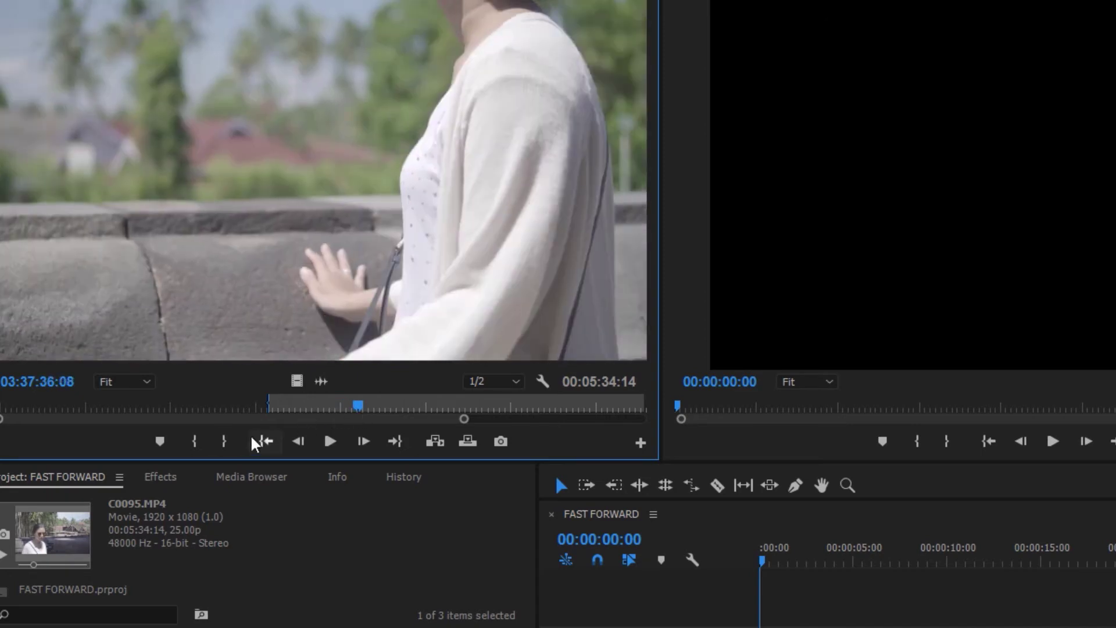
pyautogui.click(224, 441)
pyautogui.moveTo(295, 383)
pyautogui.mouseDown()
pyautogui.moveTo(840, 567)
pyautogui.moveTo(491, 495)
pyautogui.mouseUp()
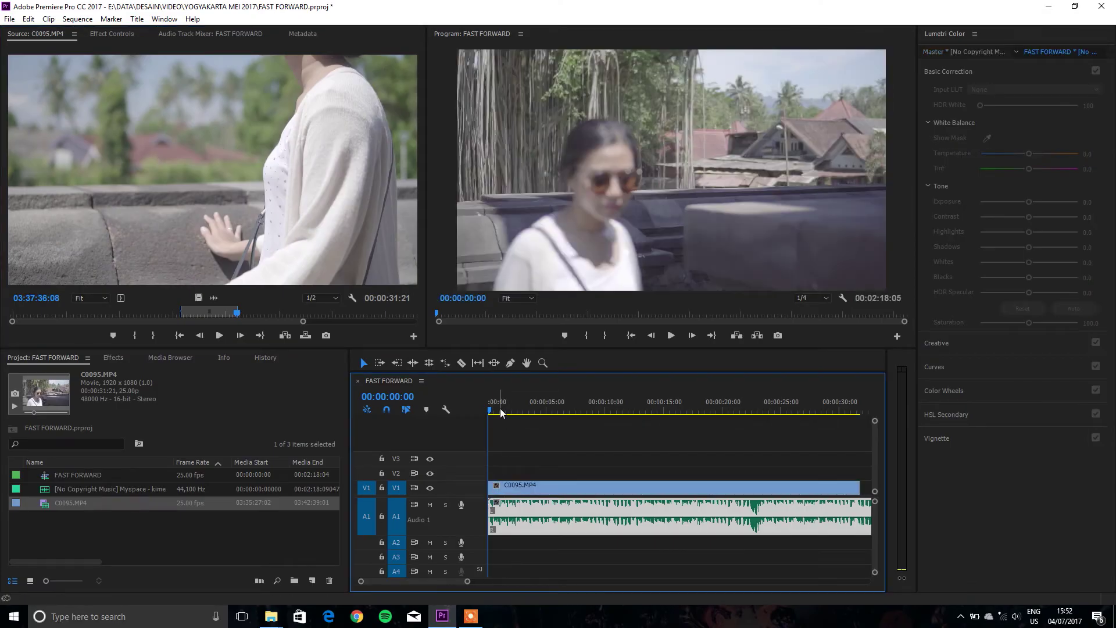
# Cut out the first fast section, speed it up to about 1:20, and close the gap
pyautogui.moveTo(491, 414)
pyautogui.mouseDown()
pyautogui.moveTo(540, 414)
pyautogui.moveTo(460, 410)
pyautogui.mouseUp()
pyautogui.keyDown('alt'); pyautogui.scroll(2, 519, 503); pyautogui.keyUp('alt')
pyautogui.moveTo(410, 580); pyautogui.dragTo(392, 585)
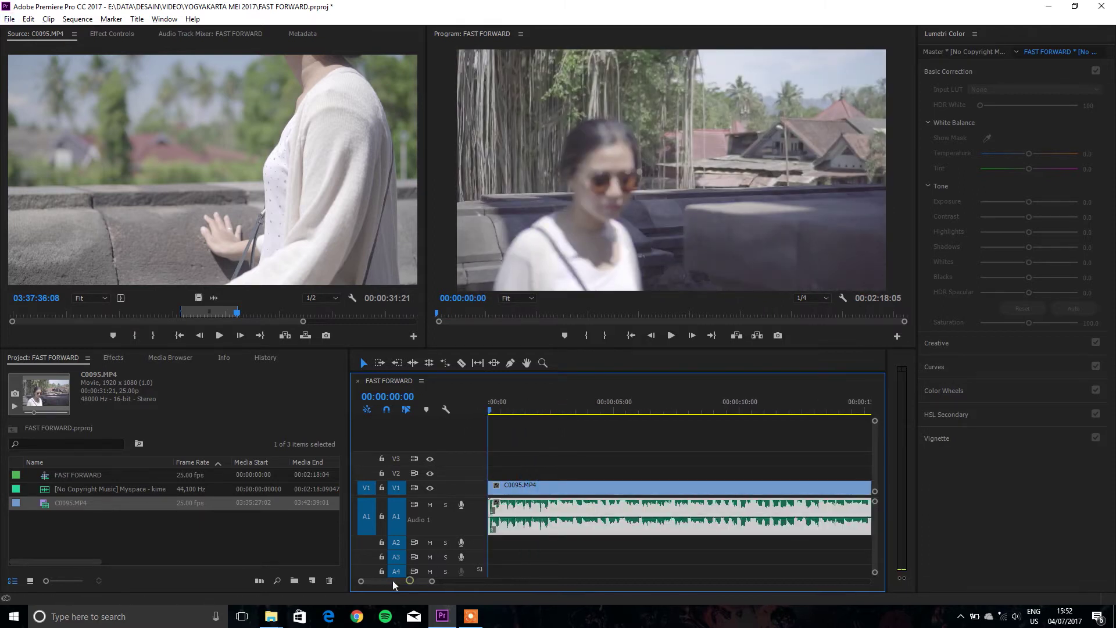
pyautogui.press('space')
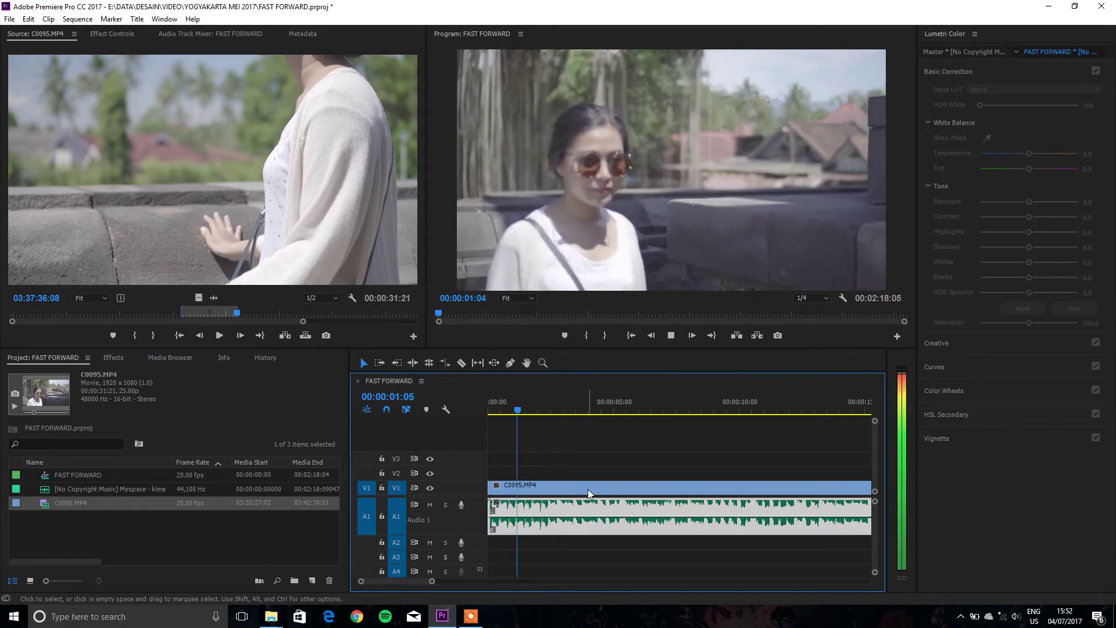
pyautogui.press('space')
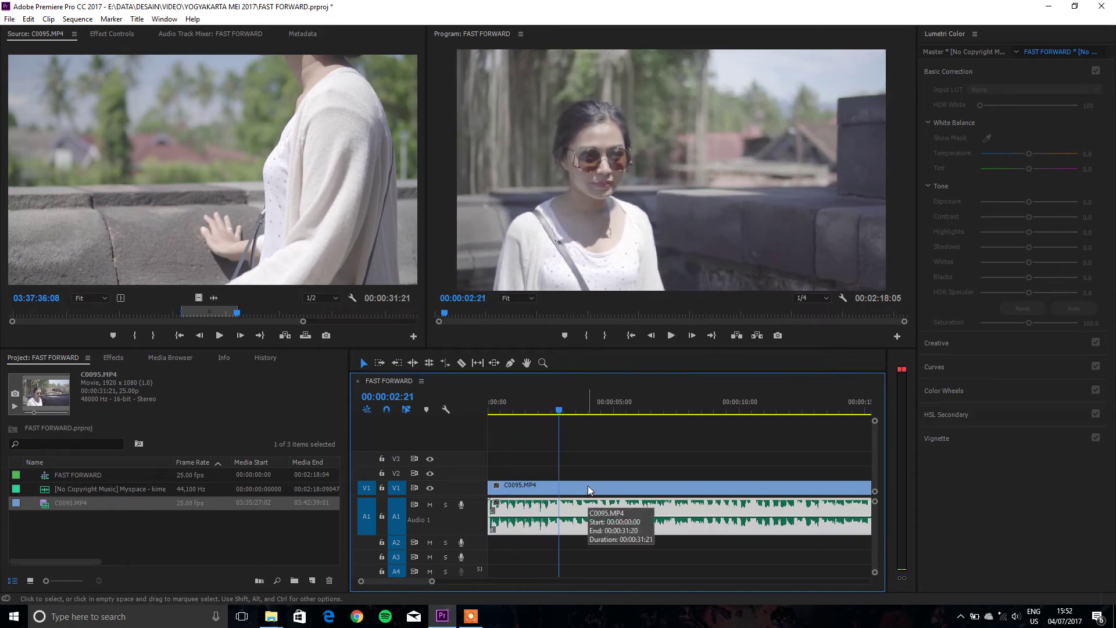
pyautogui.moveTo(560, 410); pyautogui.dragTo(557, 411)
pyautogui.press('c')
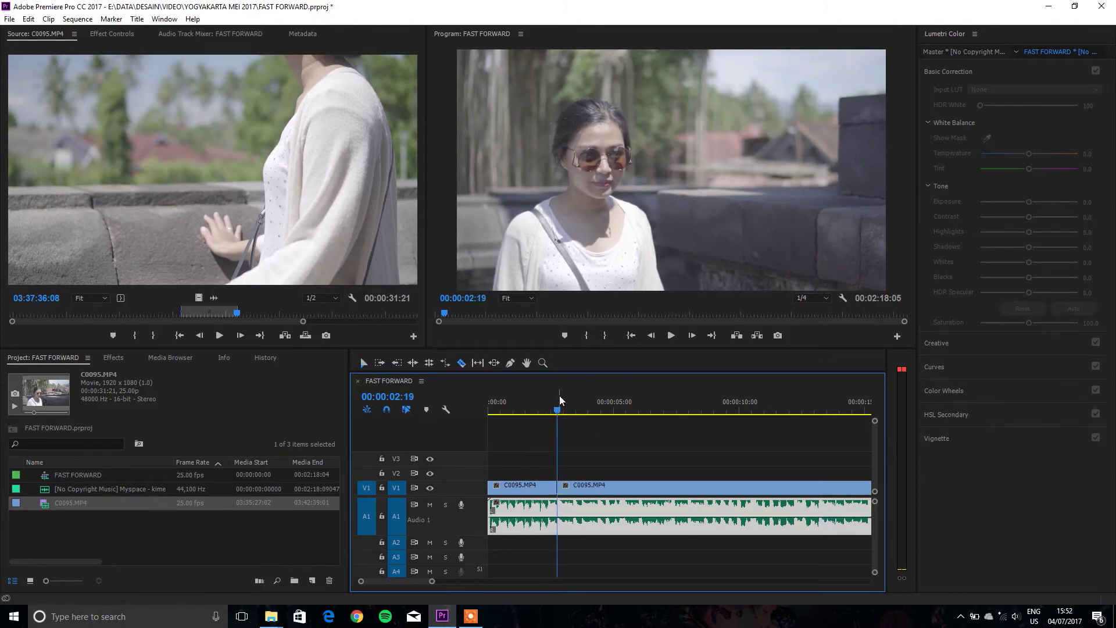
pyautogui.moveTo(558, 410); pyautogui.dragTo(759, 411)
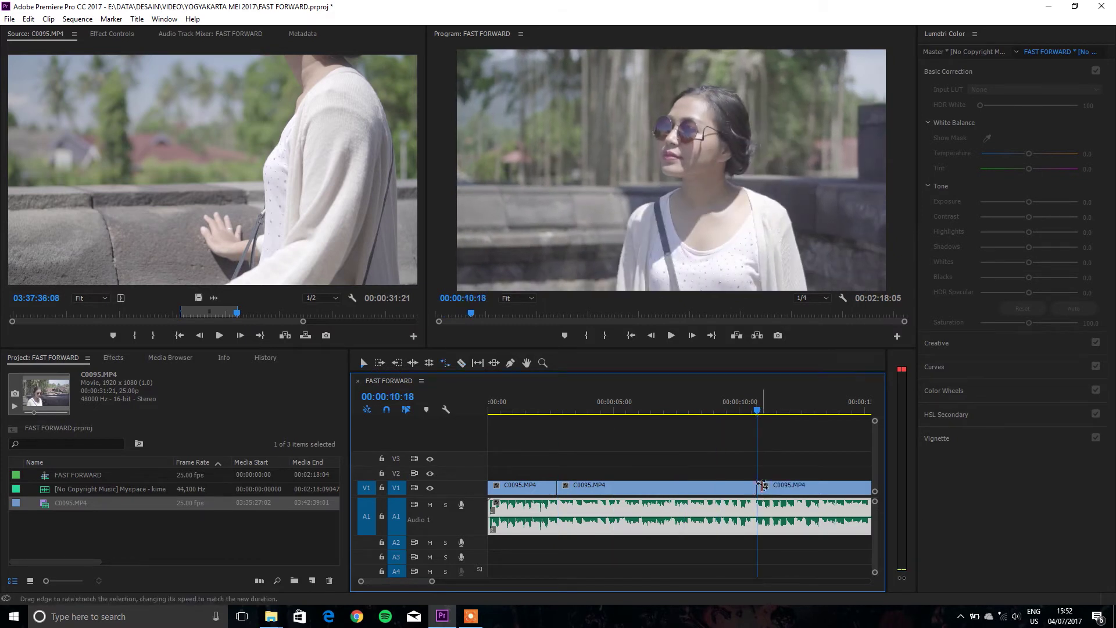
pyautogui.moveTo(759, 486); pyautogui.dragTo(575, 498)
pyautogui.press('v')
pyautogui.moveTo(802, 487); pyautogui.dragTo(620, 489)
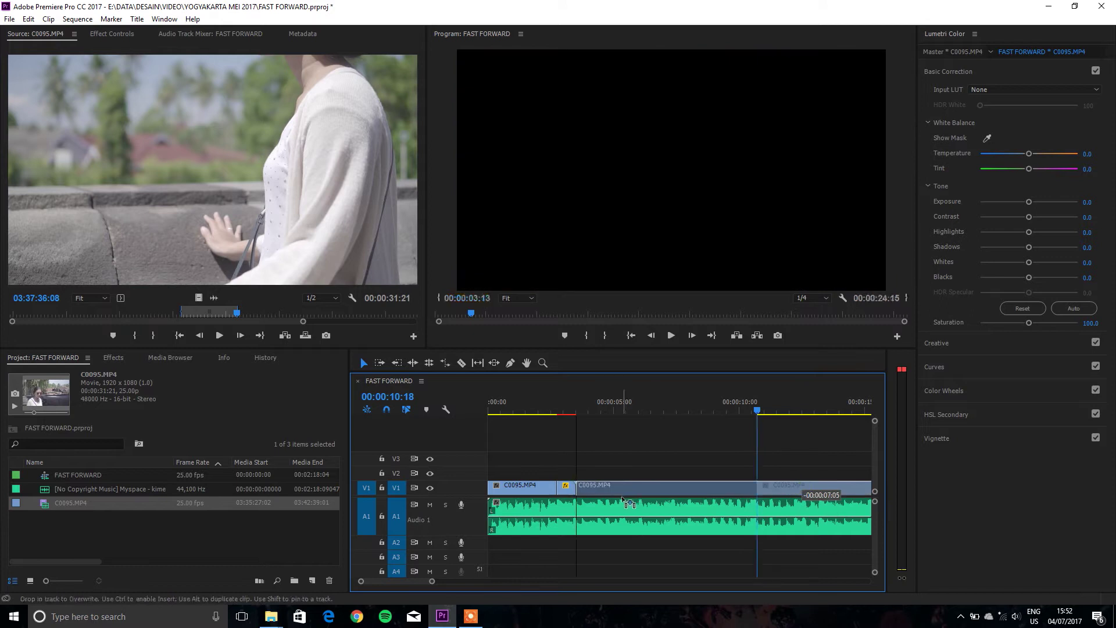
# Play back the first sped-up edit and locate the next cut point
pyautogui.click(523, 411)
pyautogui.press('space')
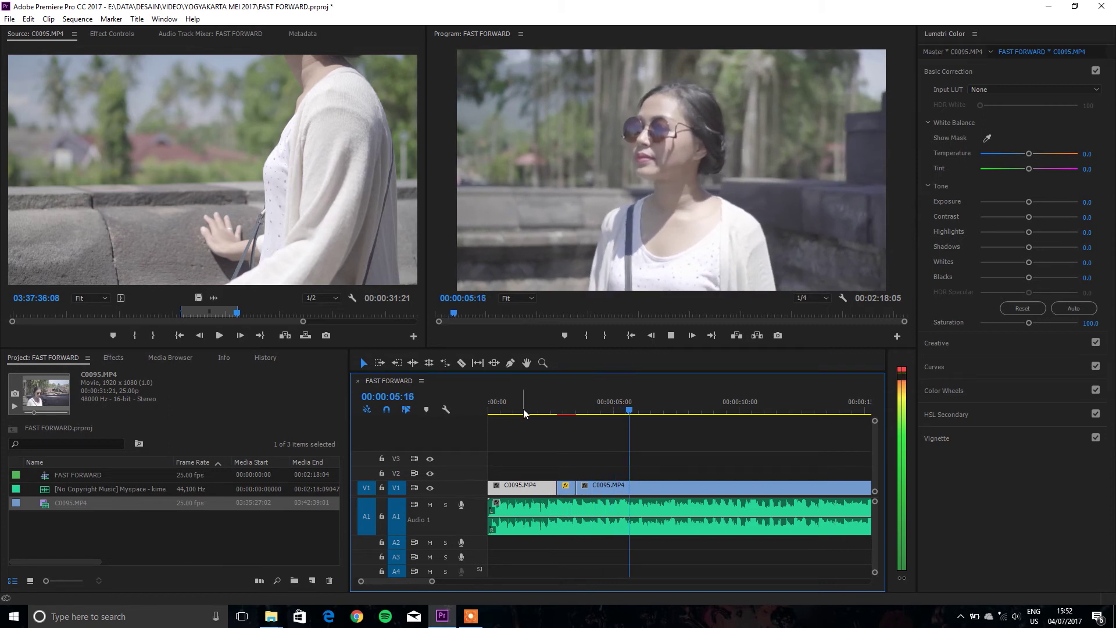
pyautogui.press('space')
pyautogui.click(634, 428)
pyautogui.moveTo(642, 411); pyautogui.dragTo(619, 410)
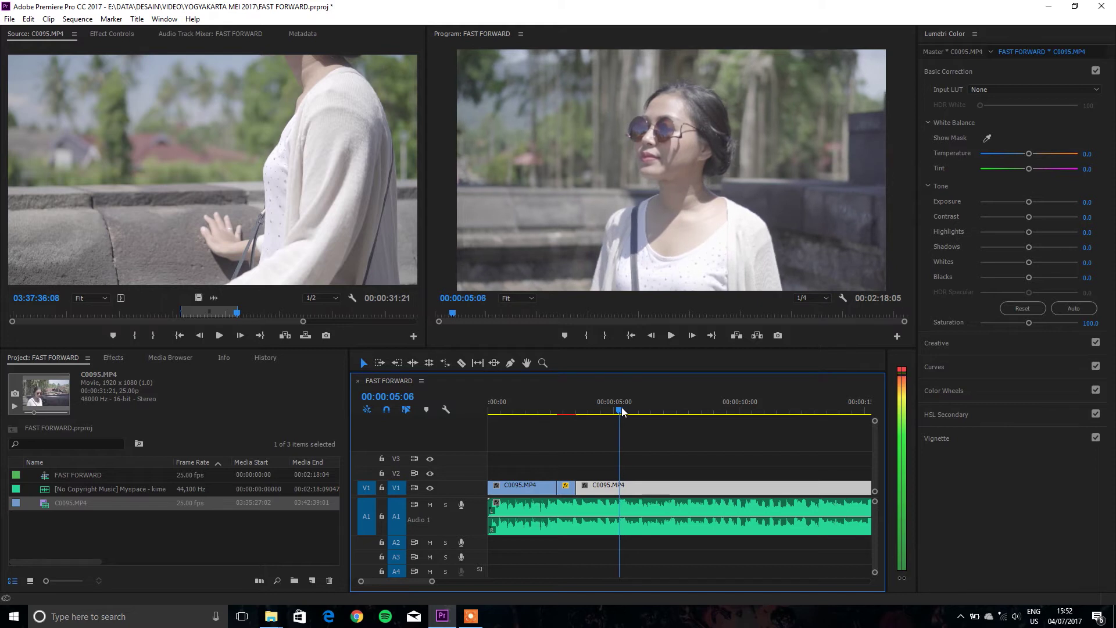
# Cut at 00:00:05:06 and 00:00:13:02, stretch that section to about 10 frames, and close the gap
pyautogui.press('c')
pyautogui.click(619, 485)
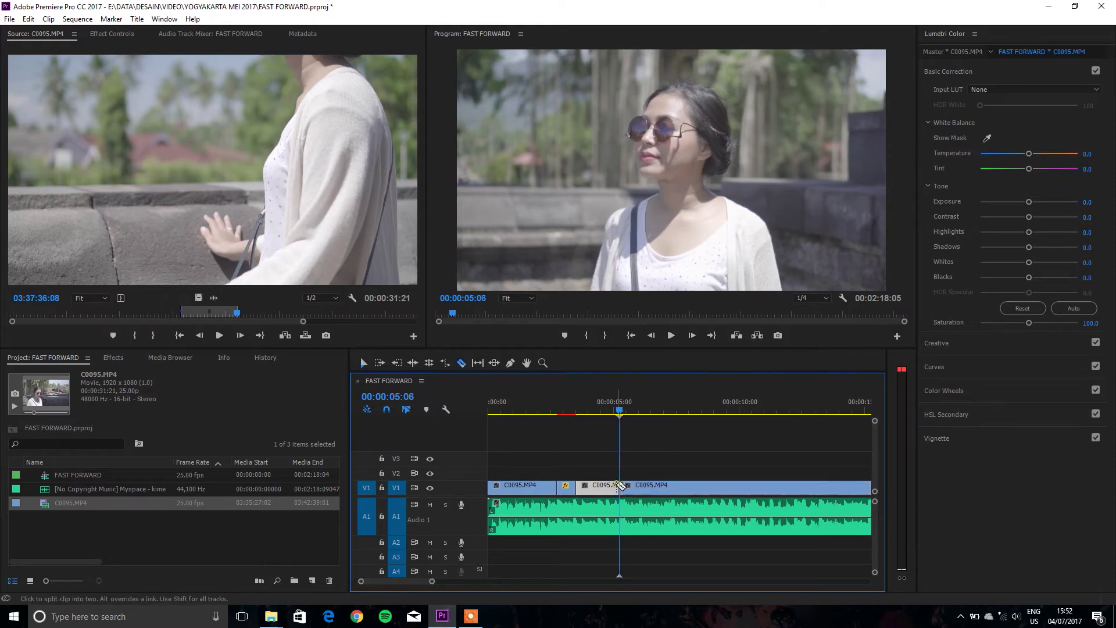
pyautogui.click(818, 413)
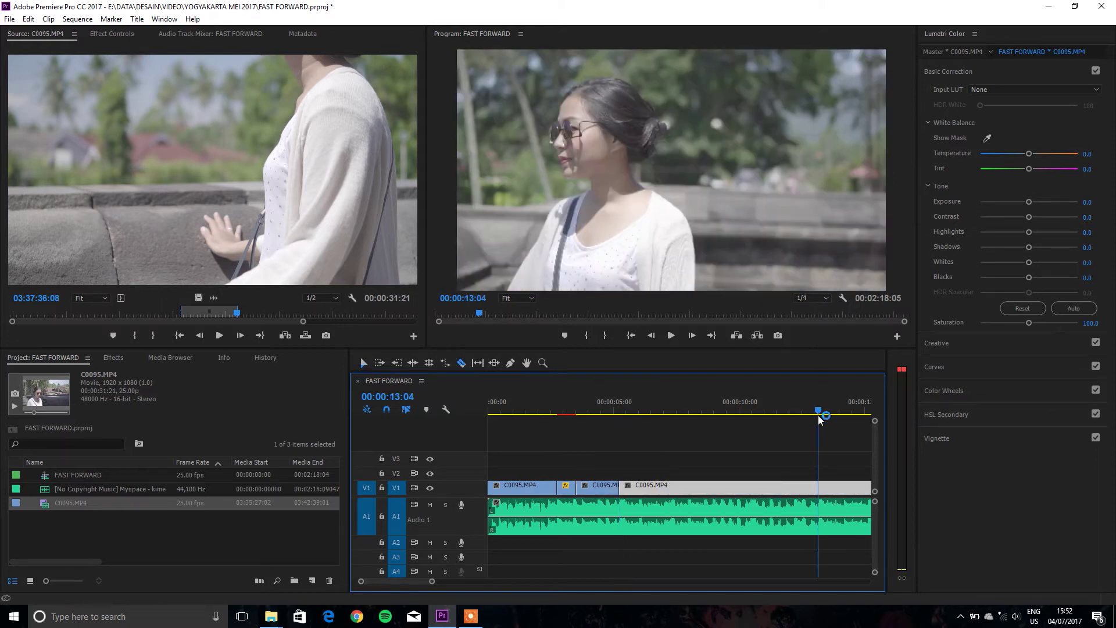
pyautogui.moveTo(818, 415); pyautogui.dragTo(816, 422)
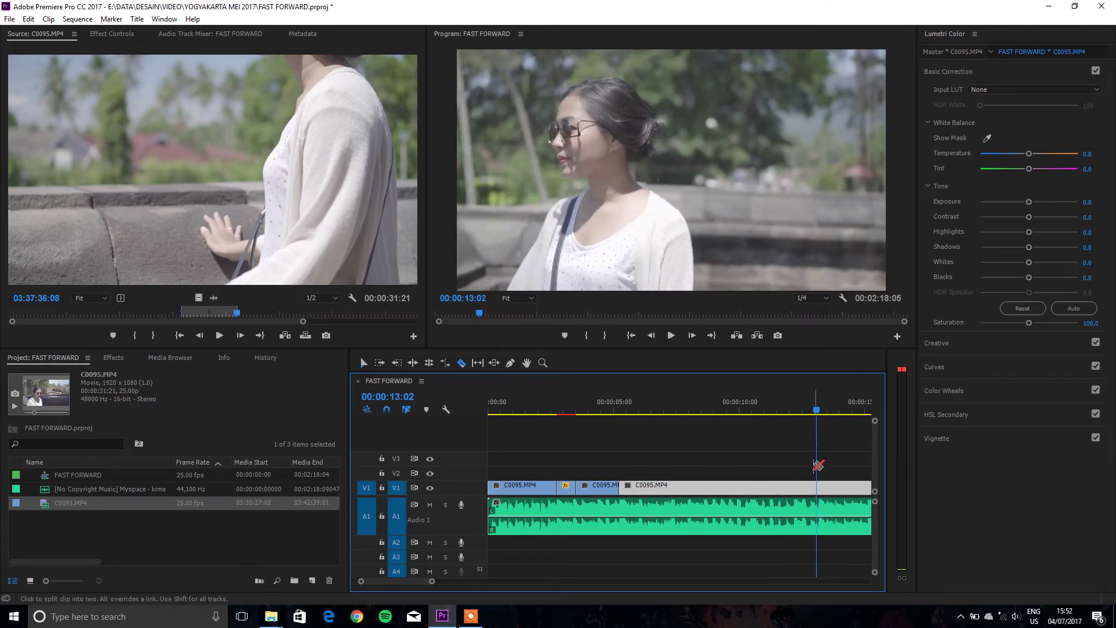
pyautogui.click(818, 486)
pyautogui.press('r')
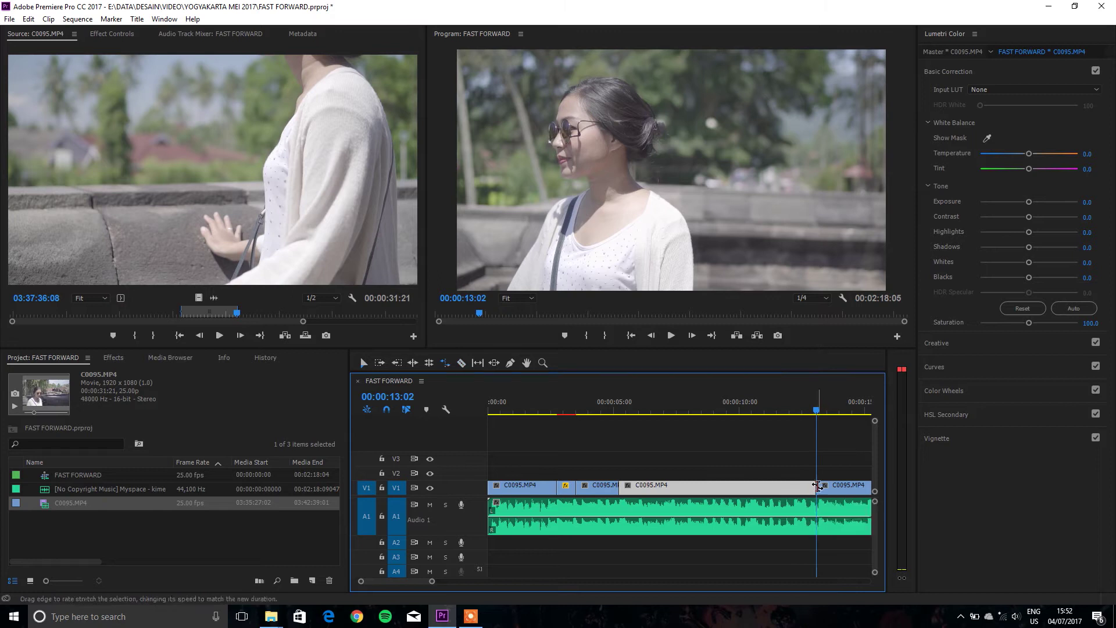
pyautogui.moveTo(814, 486); pyautogui.dragTo(641, 494)
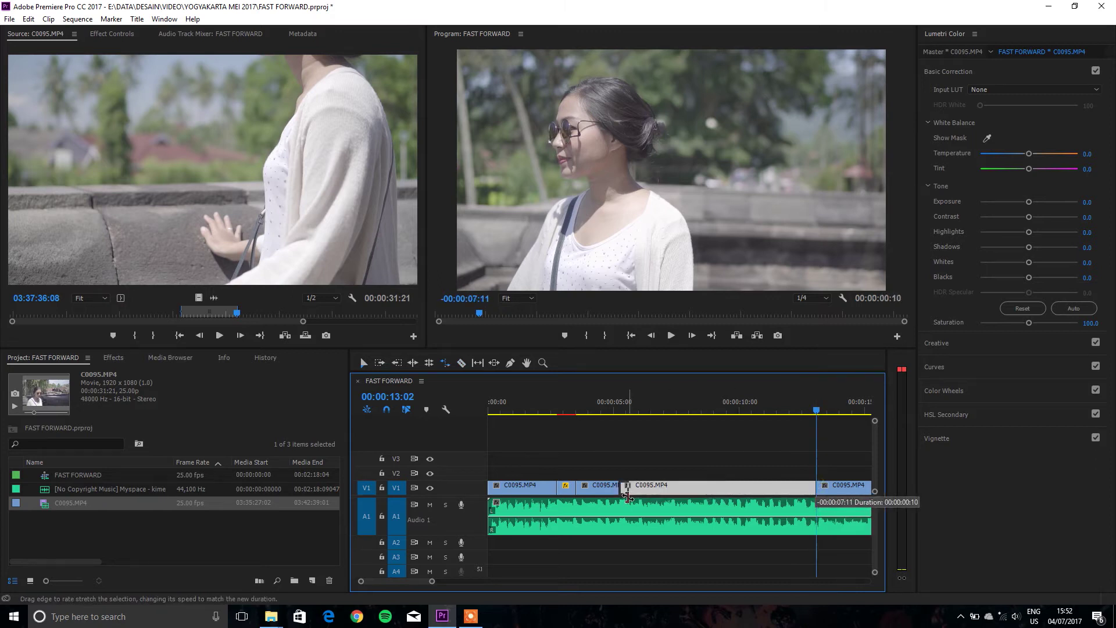
pyautogui.moveTo(627, 496); pyautogui.dragTo(627, 494)
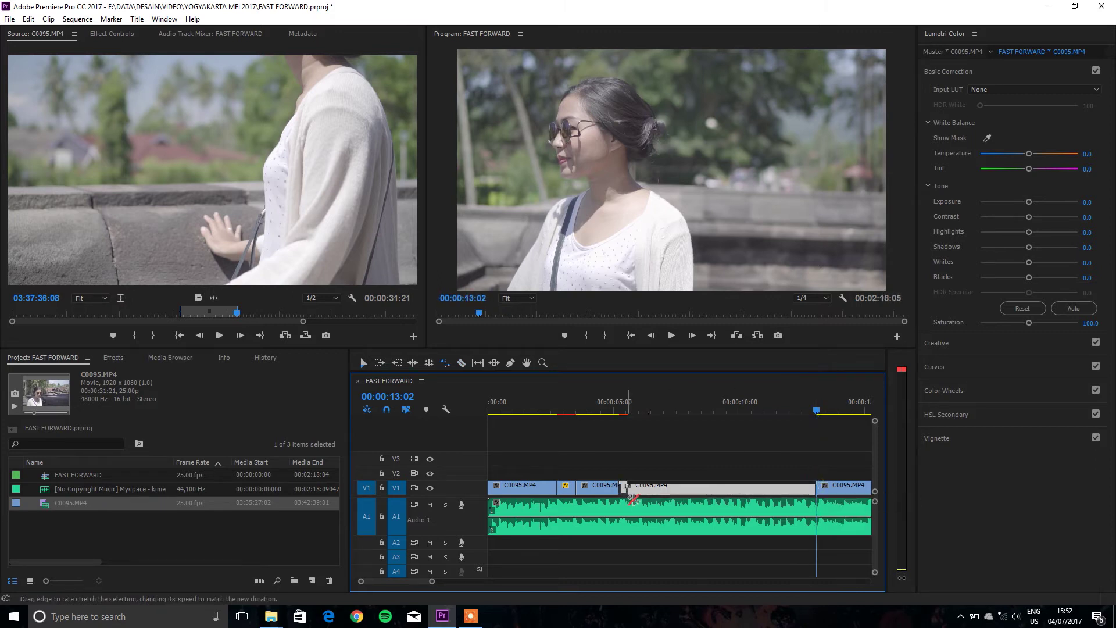
pyautogui.press('v')
pyautogui.moveTo(832, 486); pyautogui.dragTo(650, 500)
pyautogui.click(522, 396)
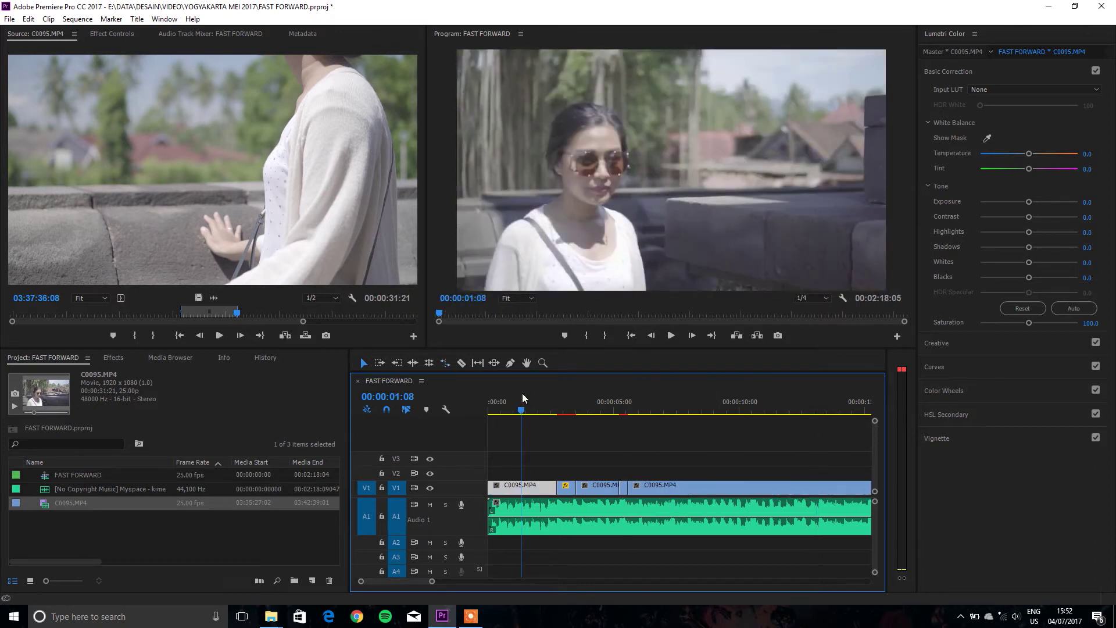
# Play back the sequence and cut the V1 clip at 00:00:08:14
pyautogui.press('space')
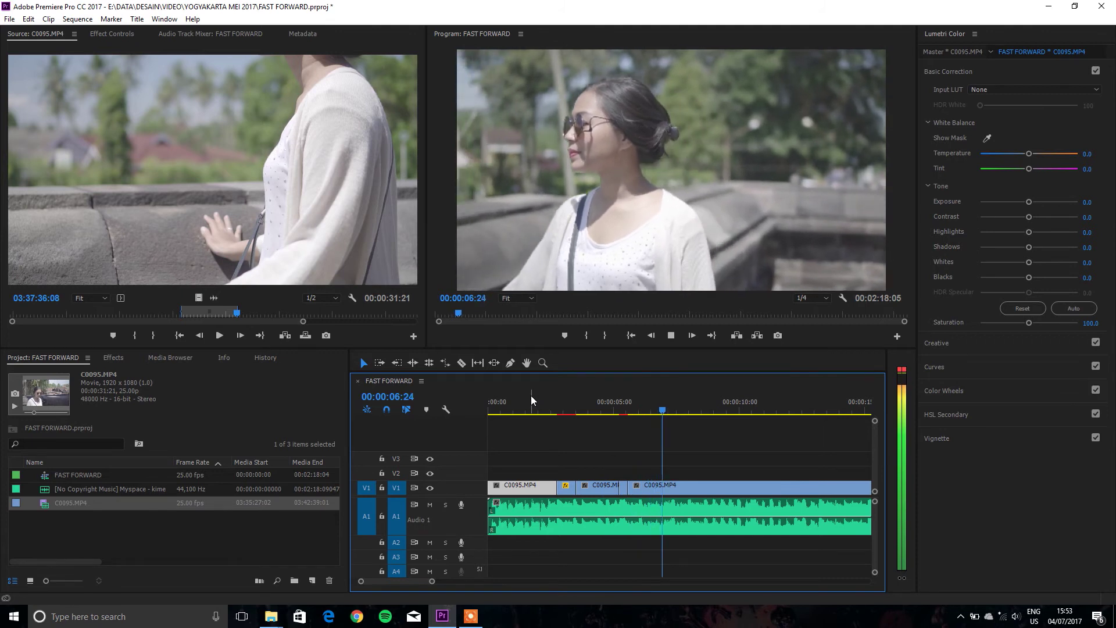
pyautogui.click(707, 401)
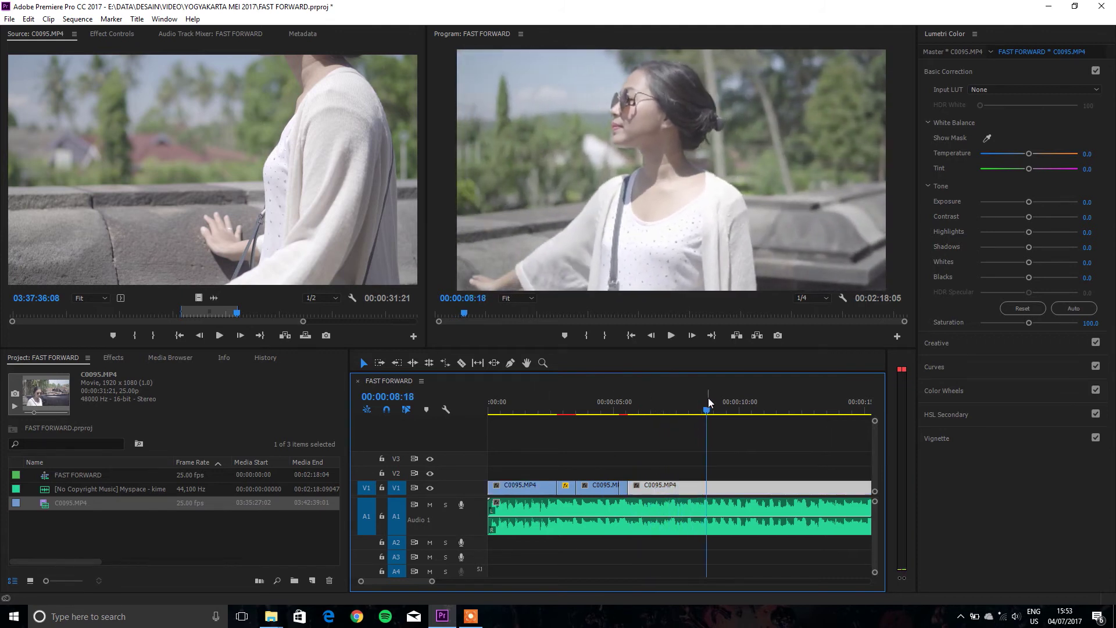
pyautogui.moveTo(708, 413); pyautogui.dragTo(705, 414)
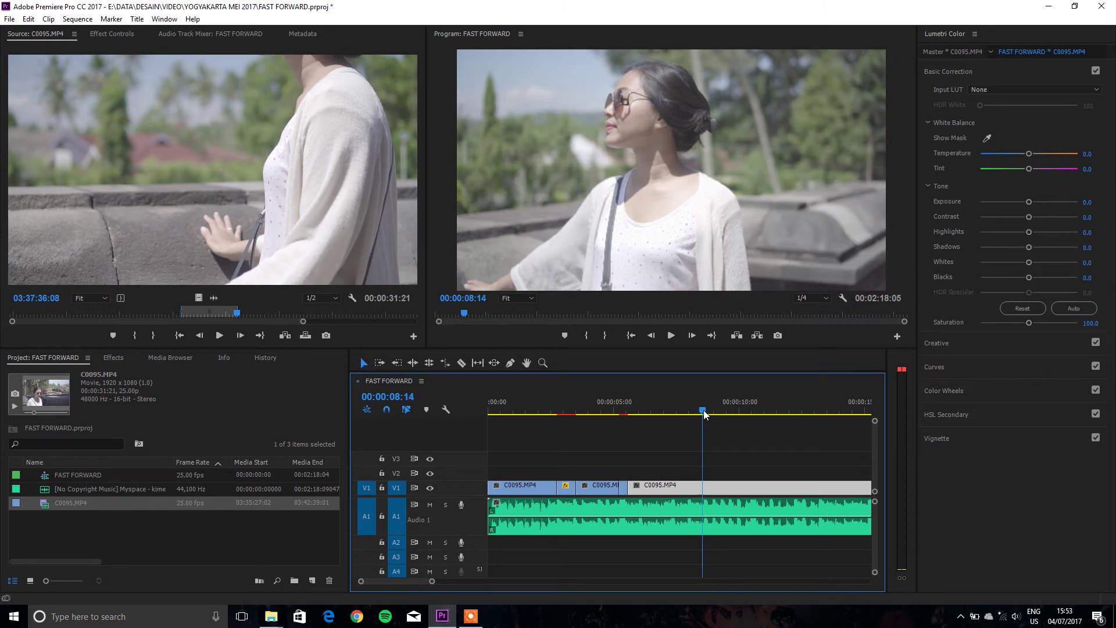
pyautogui.press('c')
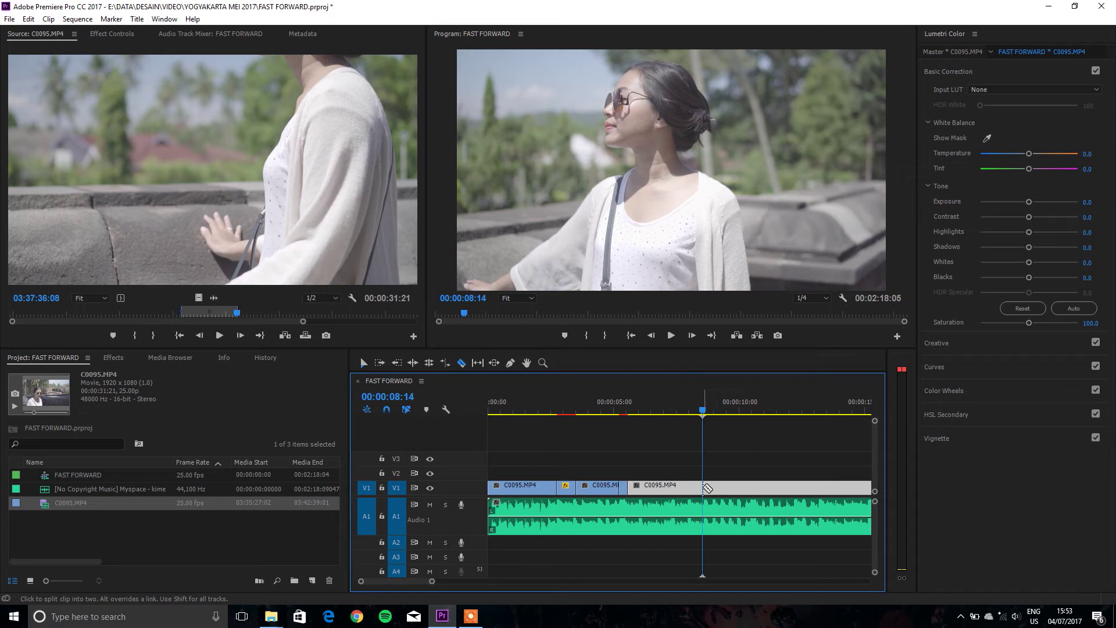
pyautogui.click(705, 488)
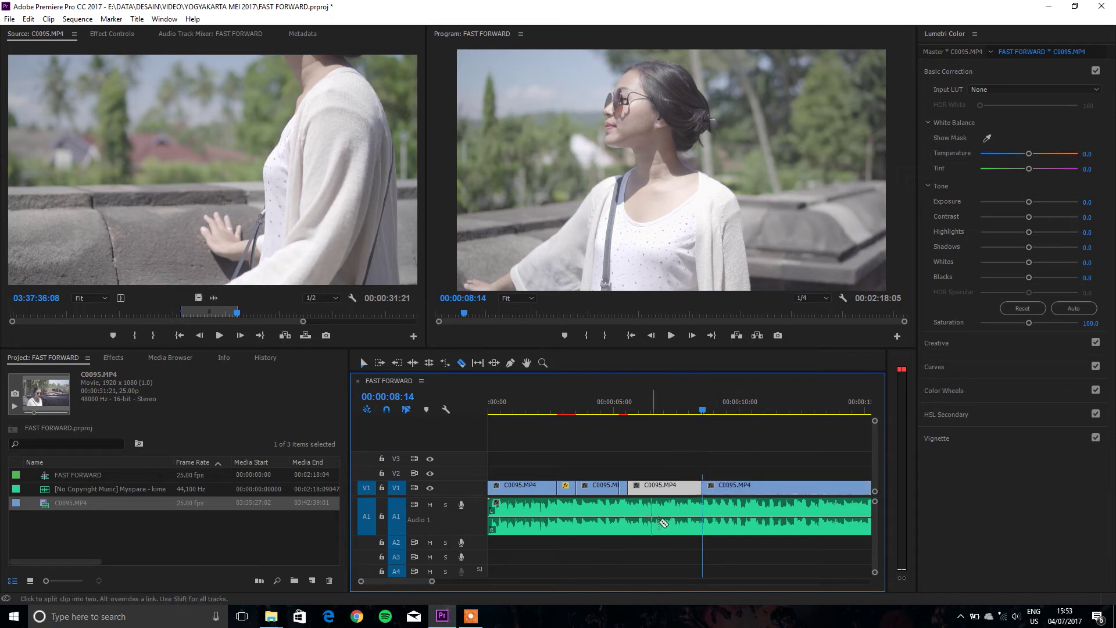
# Delete the last C0095.MP4 piece on V1
pyautogui.press('v')
pyautogui.click(751, 488)
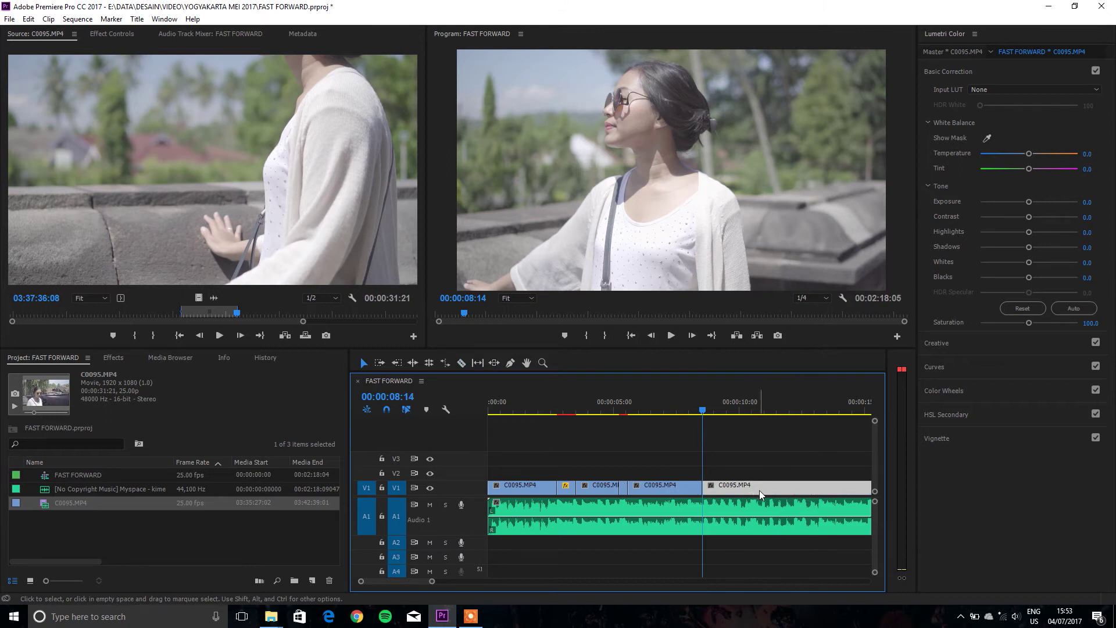
pyautogui.press('Delete')
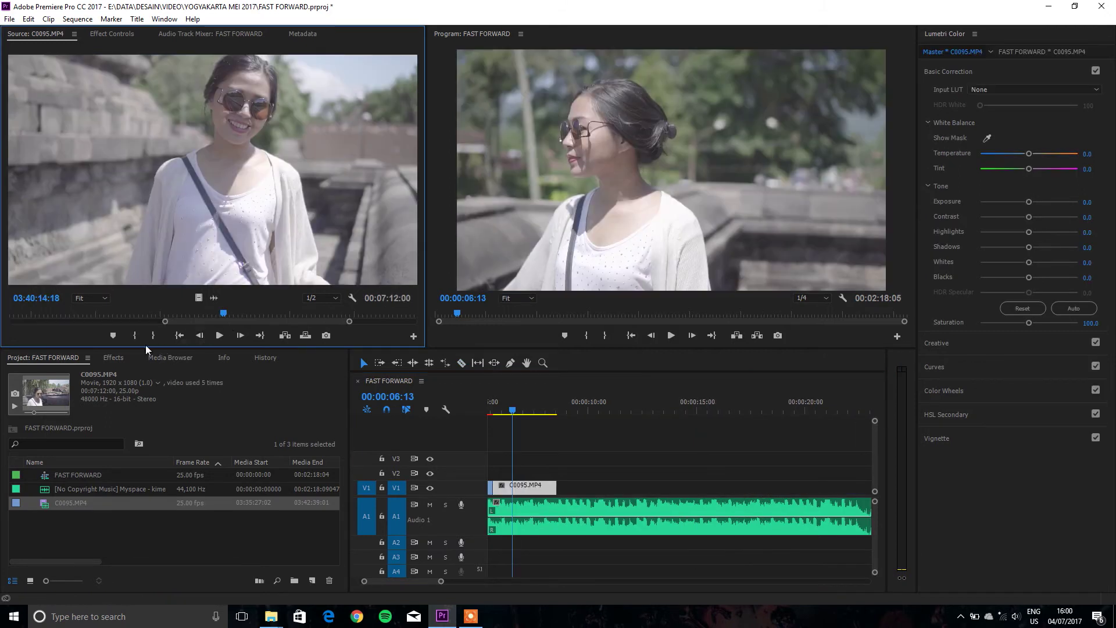
# Mark a new In/Out range in C0095.MP4 and place it after the first clip
pyautogui.click(134, 335)
pyautogui.moveTo(224, 315)
pyautogui.mouseDown()
pyautogui.moveTo(319, 326)
pyautogui.moveTo(307, 329)
pyautogui.mouseUp()
pyautogui.click(153, 335)
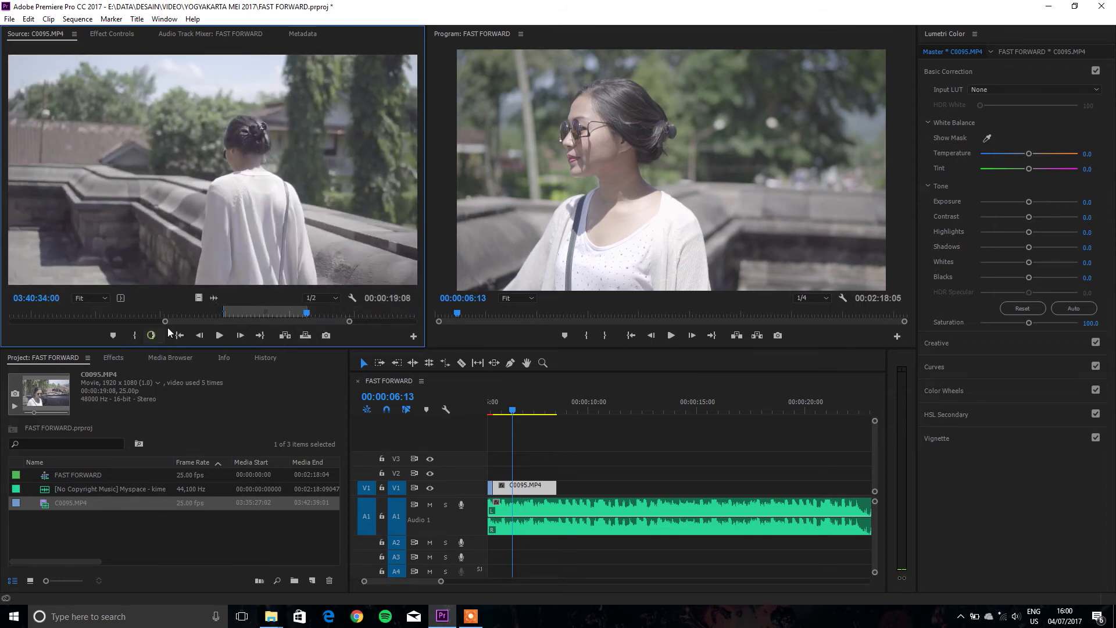
pyautogui.moveTo(198, 298); pyautogui.dragTo(556, 488)
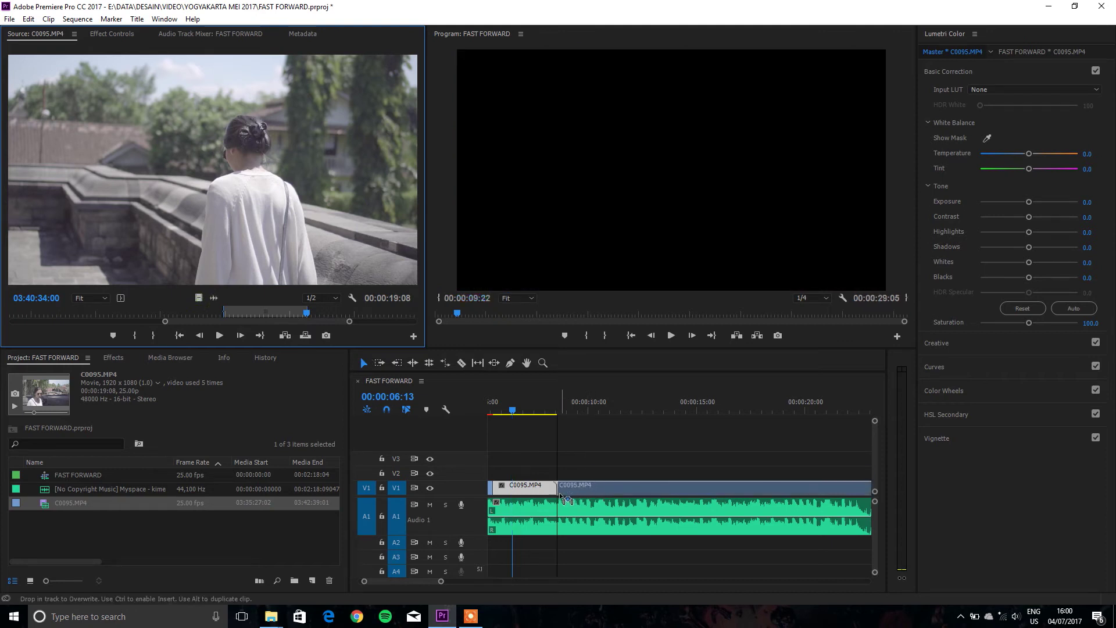
# Cut the new clip at 00:00:10:08 and 00:00:17:16
pyautogui.click(552, 406)
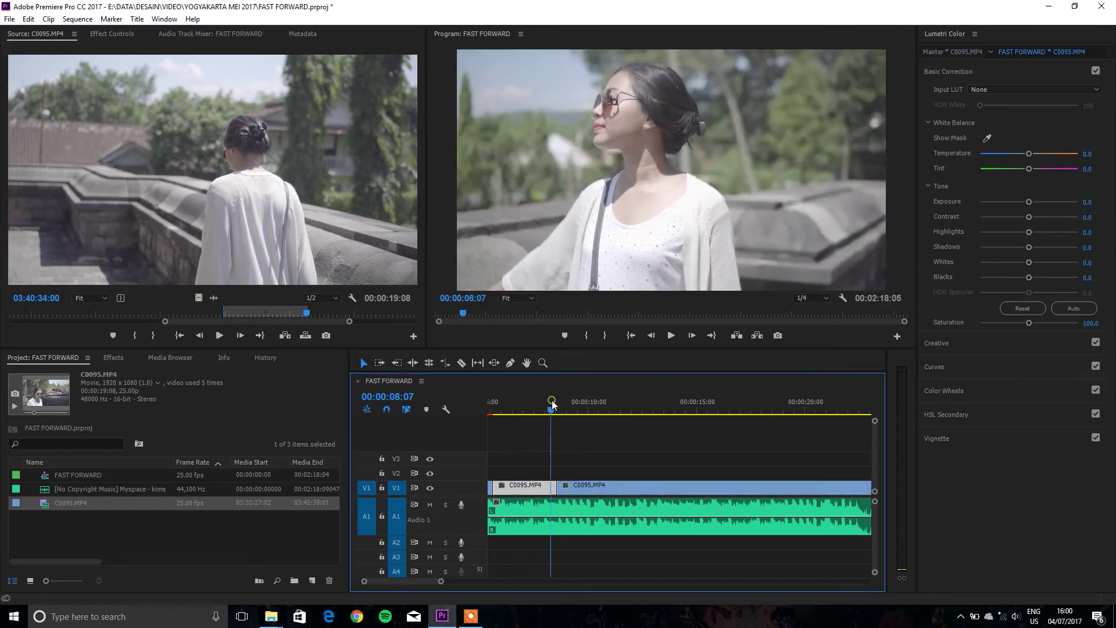
pyautogui.moveTo(552, 407); pyautogui.dragTo(540, 437)
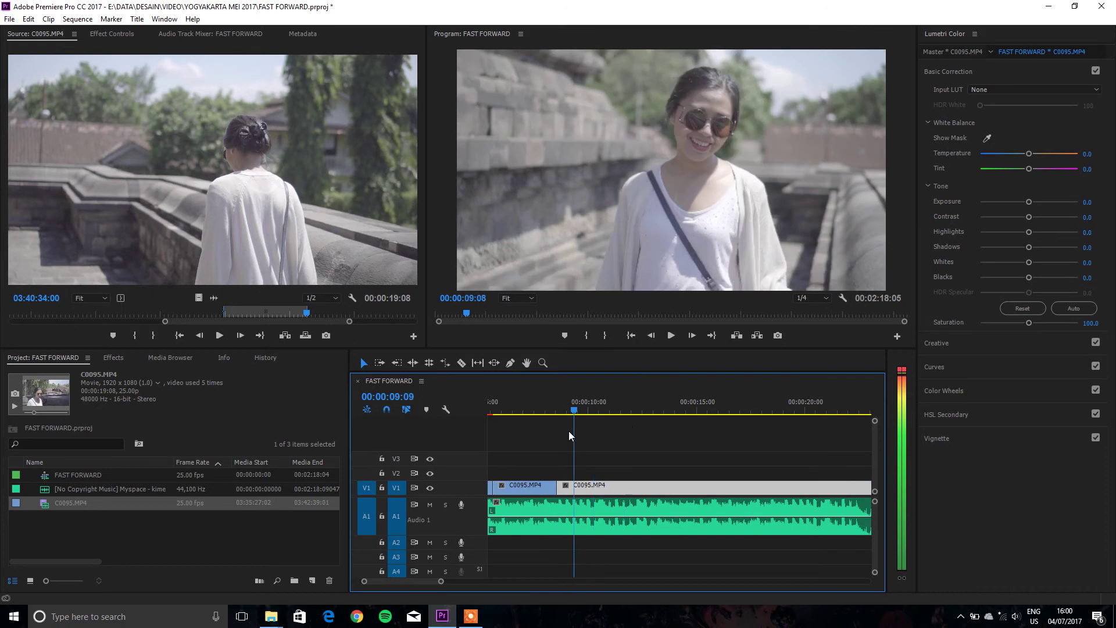
pyautogui.press('space')
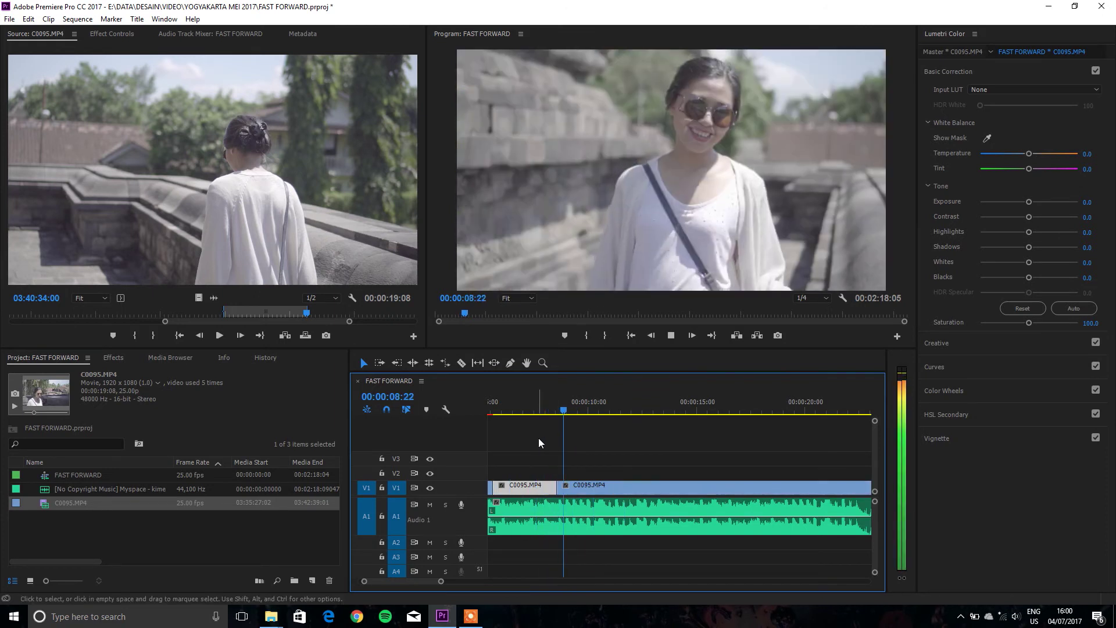
pyautogui.click(600, 407)
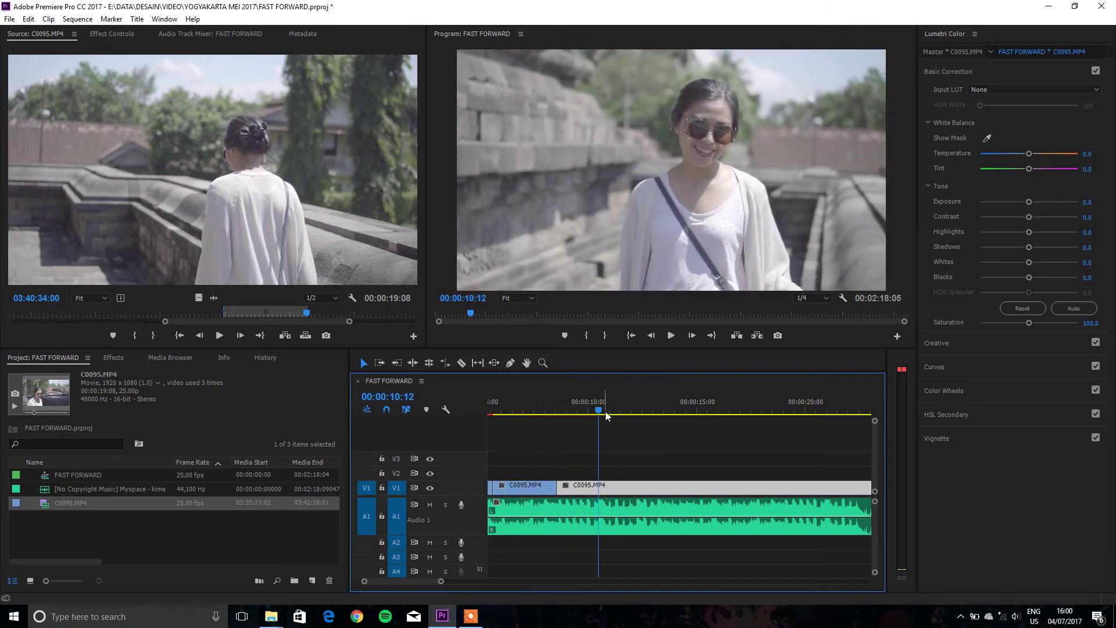
pyautogui.moveTo(599, 409); pyautogui.dragTo(597, 409)
pyautogui.press('c')
pyautogui.click(595, 485)
pyautogui.click(701, 407)
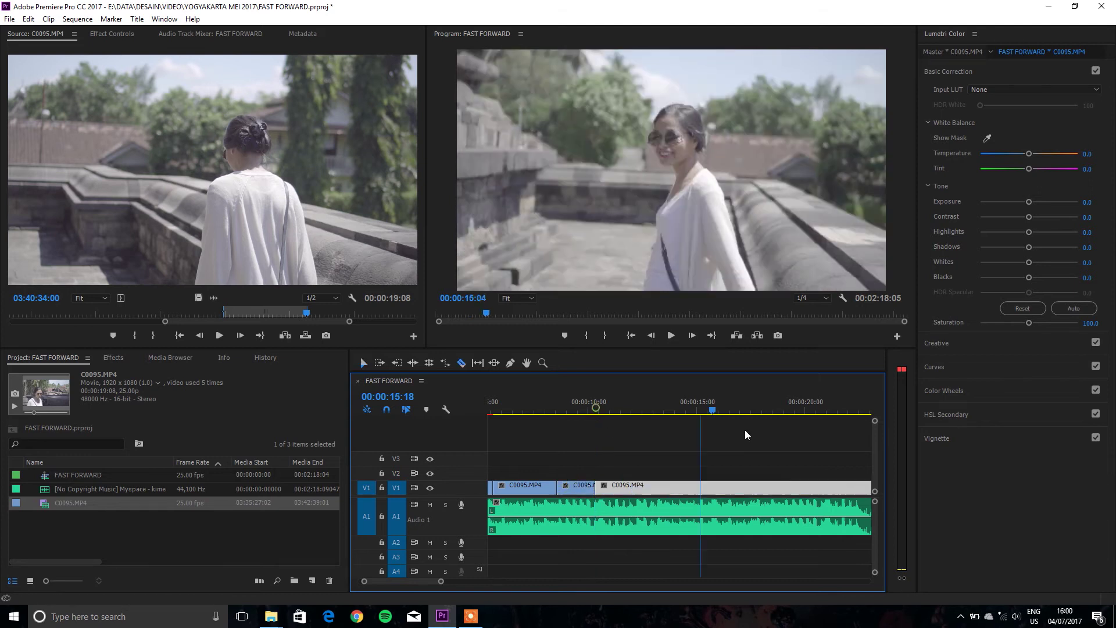
pyautogui.click(755, 436)
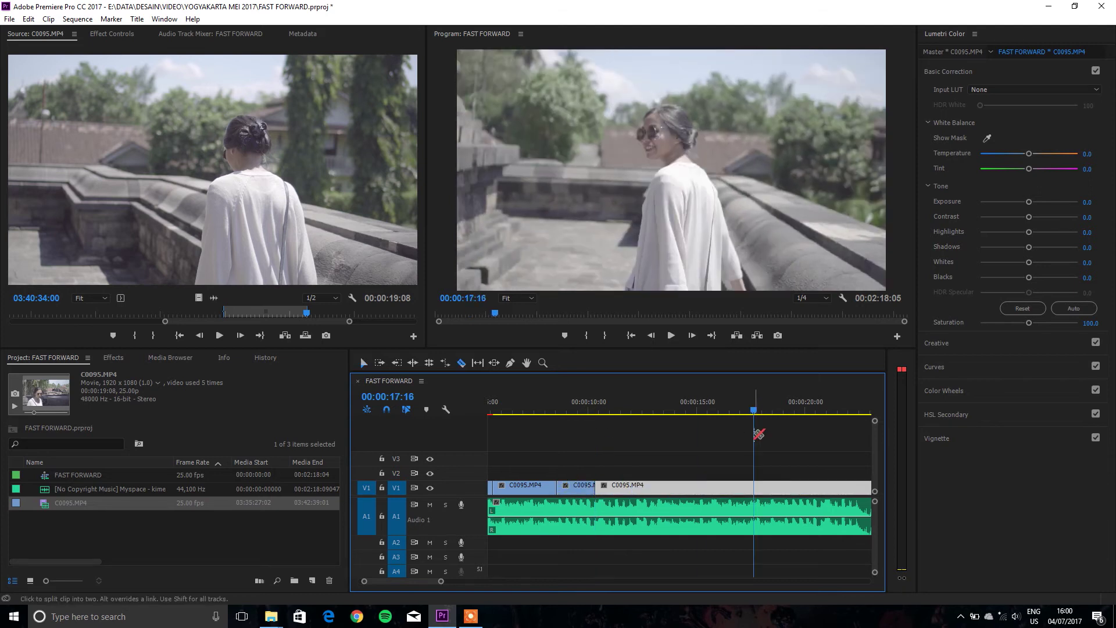
pyautogui.click(756, 488)
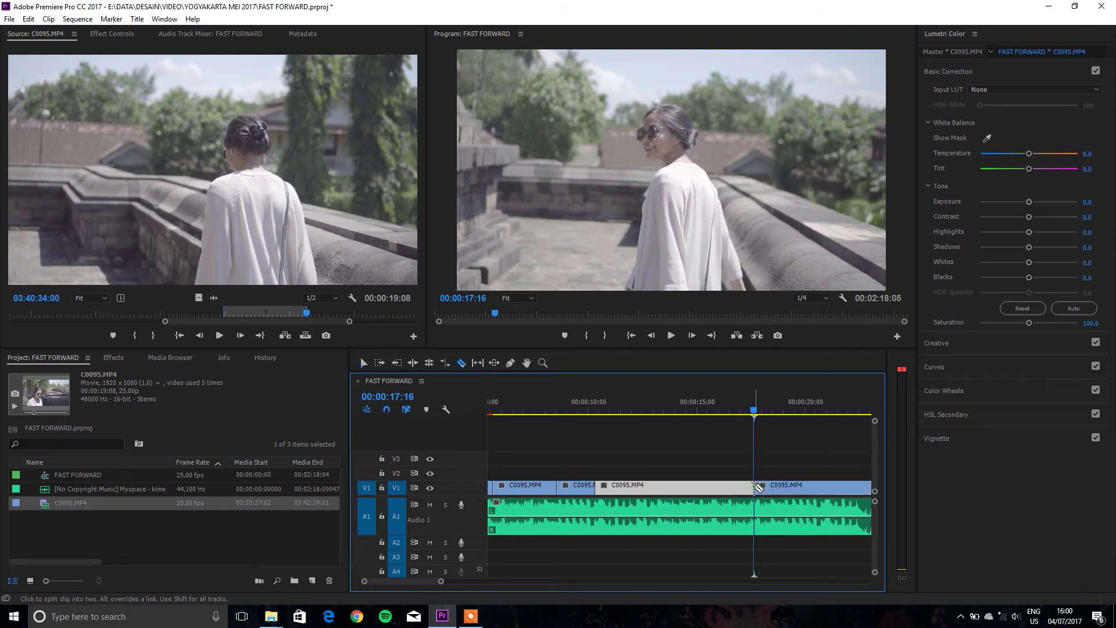
# Rate-stretch the middle piece into a short fast section and slide the last clip left to close the gap
pyautogui.press('r')
pyautogui.moveTo(754, 488); pyautogui.dragTo(601, 494)
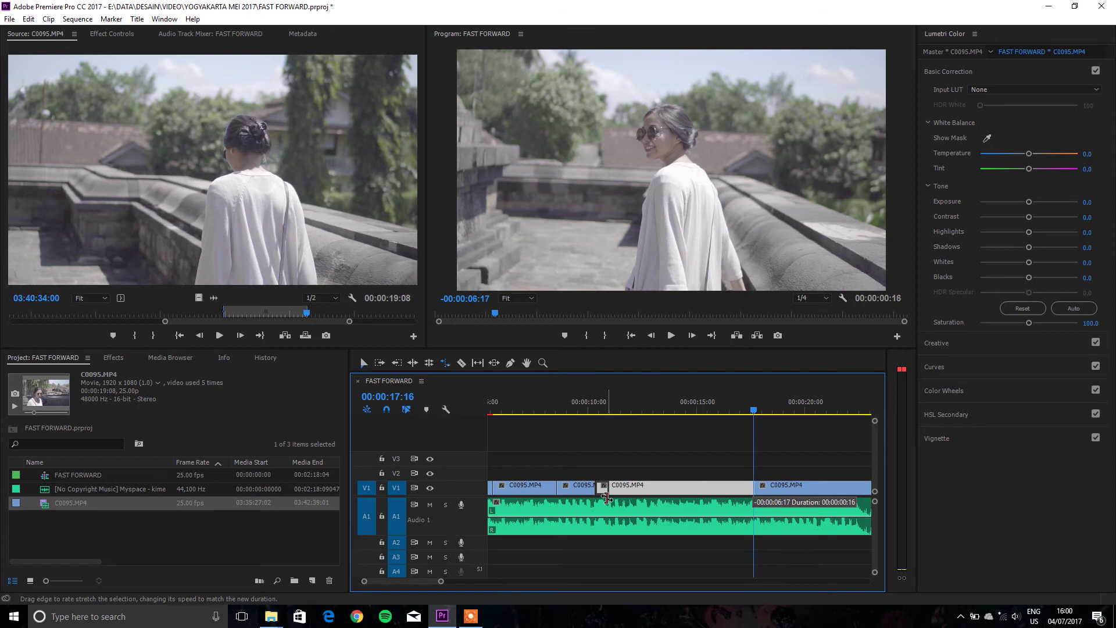
pyautogui.moveTo(607, 498); pyautogui.dragTo(609, 494)
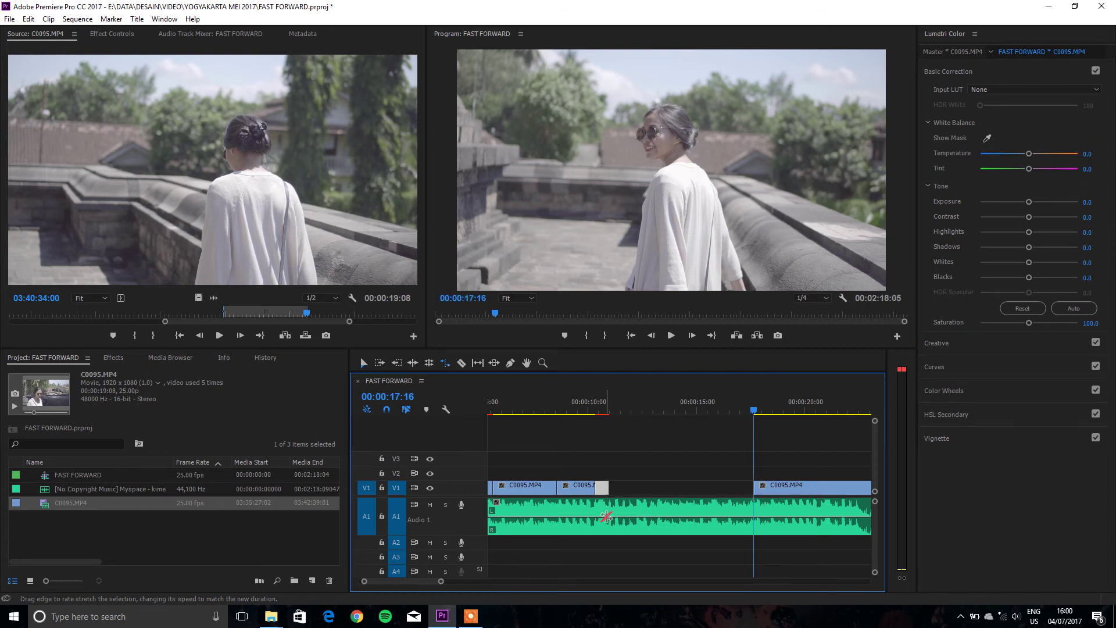
pyautogui.click(693, 512)
pyautogui.press('v')
pyautogui.moveTo(794, 483); pyautogui.dragTo(649, 494)
pyautogui.click(558, 392)
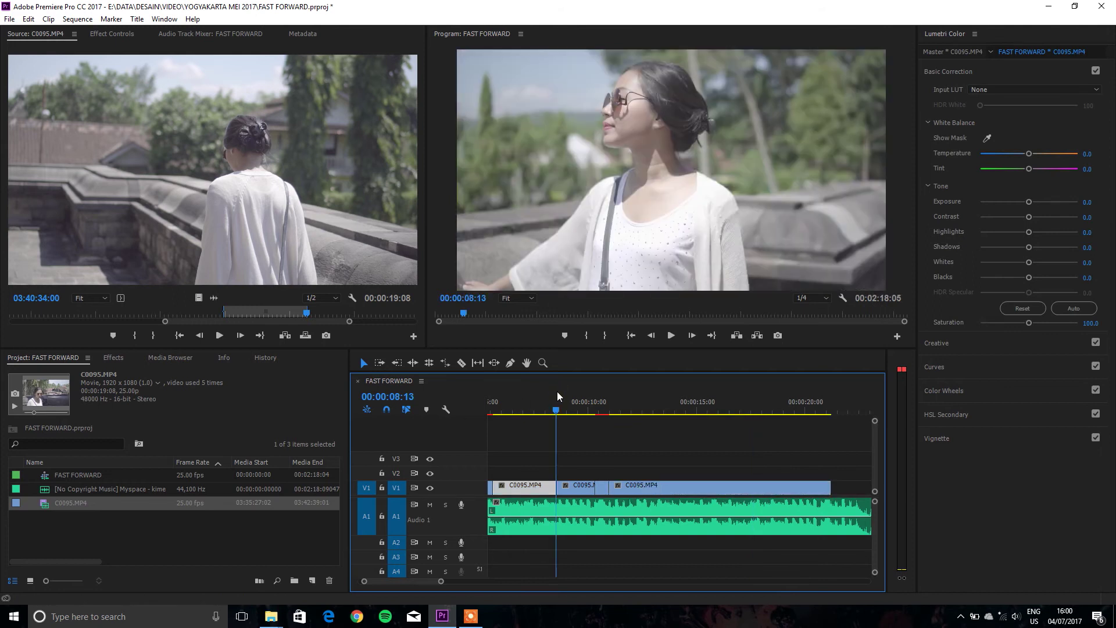
# Cut the last clip at 00:00:17:08 and delete the piece after the cut
pyautogui.press('space')
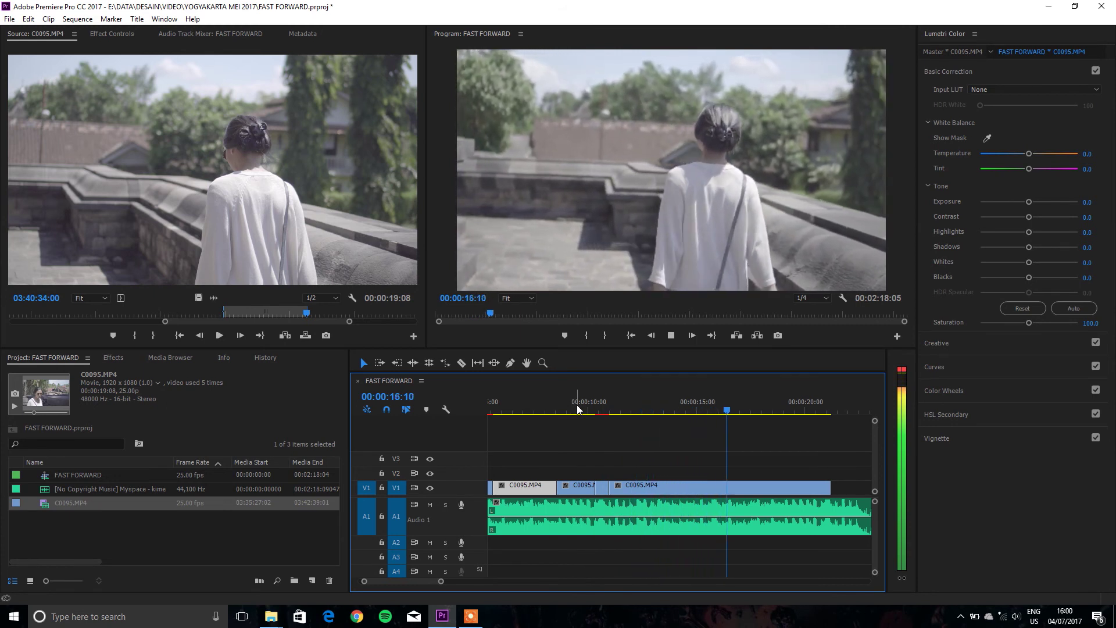
pyautogui.press('space')
pyautogui.click(746, 411)
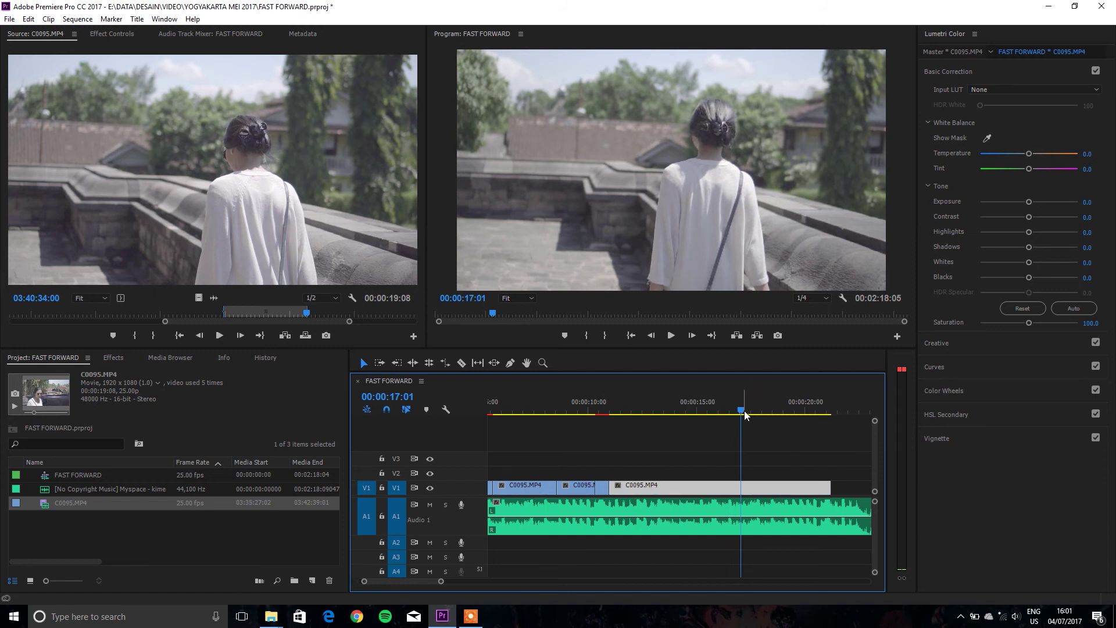
pyautogui.press('c')
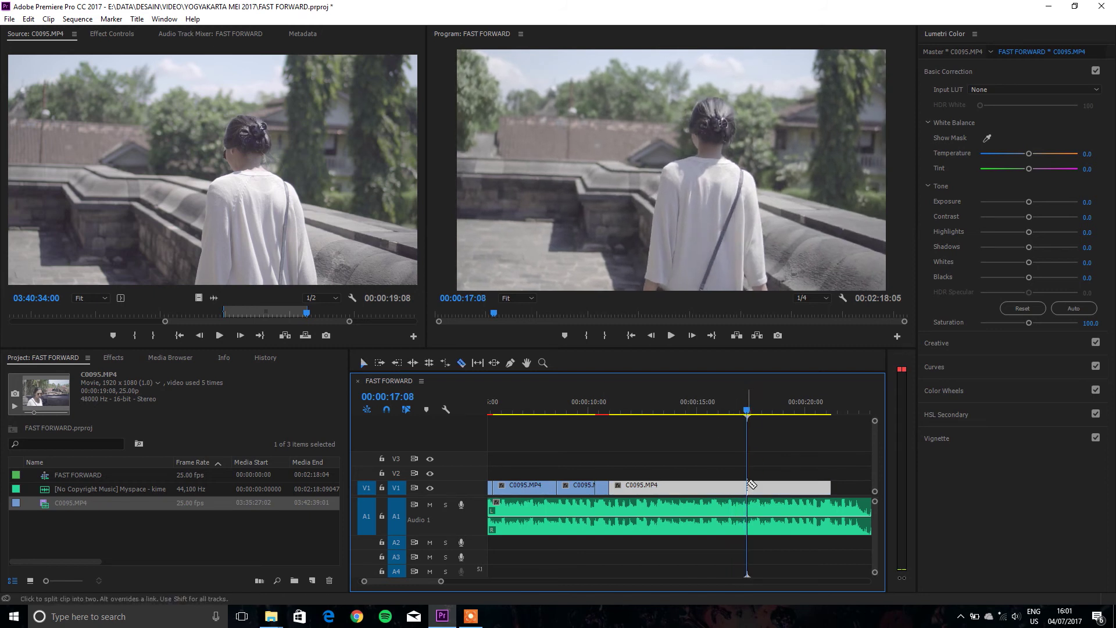
pyautogui.click(748, 485)
pyautogui.press('v')
pyautogui.click(778, 488)
pyautogui.press('Delete')
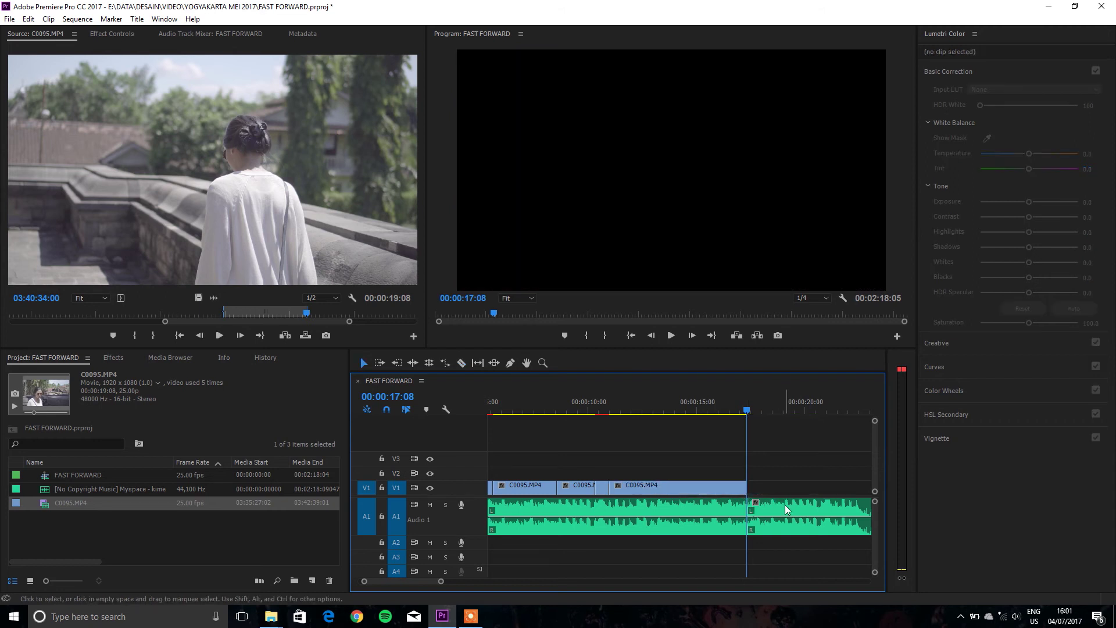
pyautogui.click(724, 407)
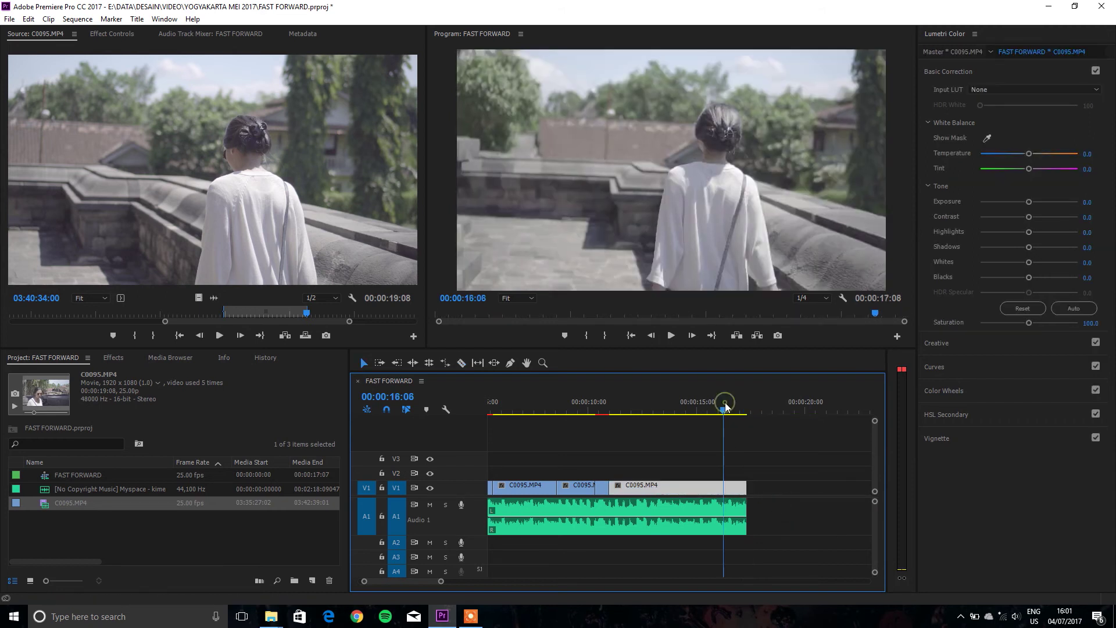
# From Effects > Most, add Dip to Black to the V1 clip's end and Exponential Fade to the music's end
pyautogui.click(116, 359)
pyautogui.click(8, 458)
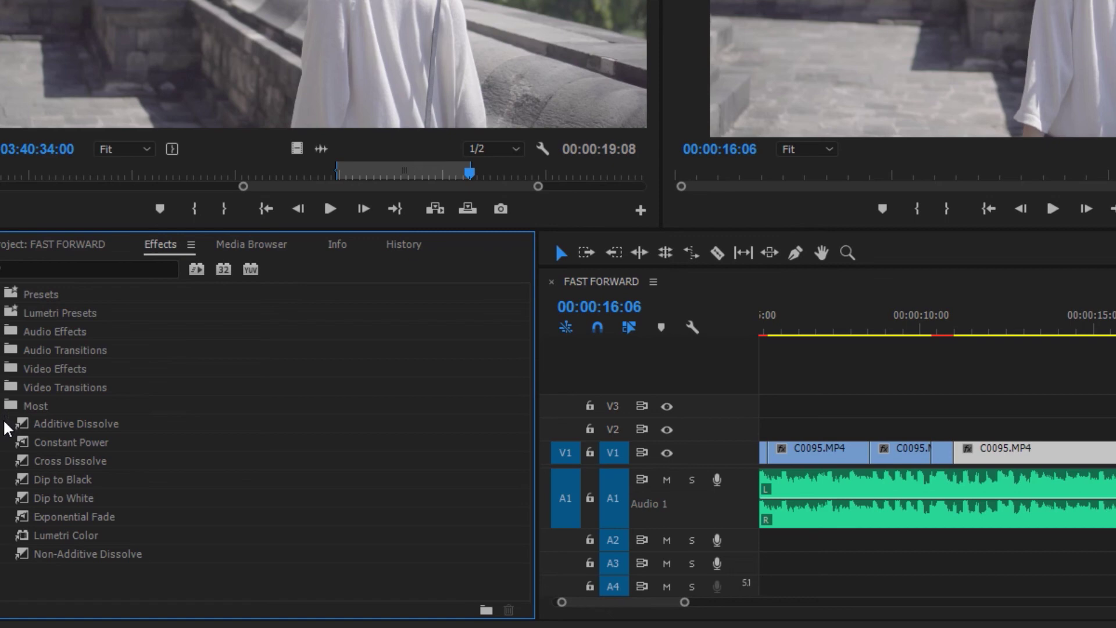
pyautogui.moveTo(55, 483)
pyautogui.mouseDown()
pyautogui.moveTo(755, 525)
pyautogui.moveTo(744, 494)
pyautogui.mouseUp()
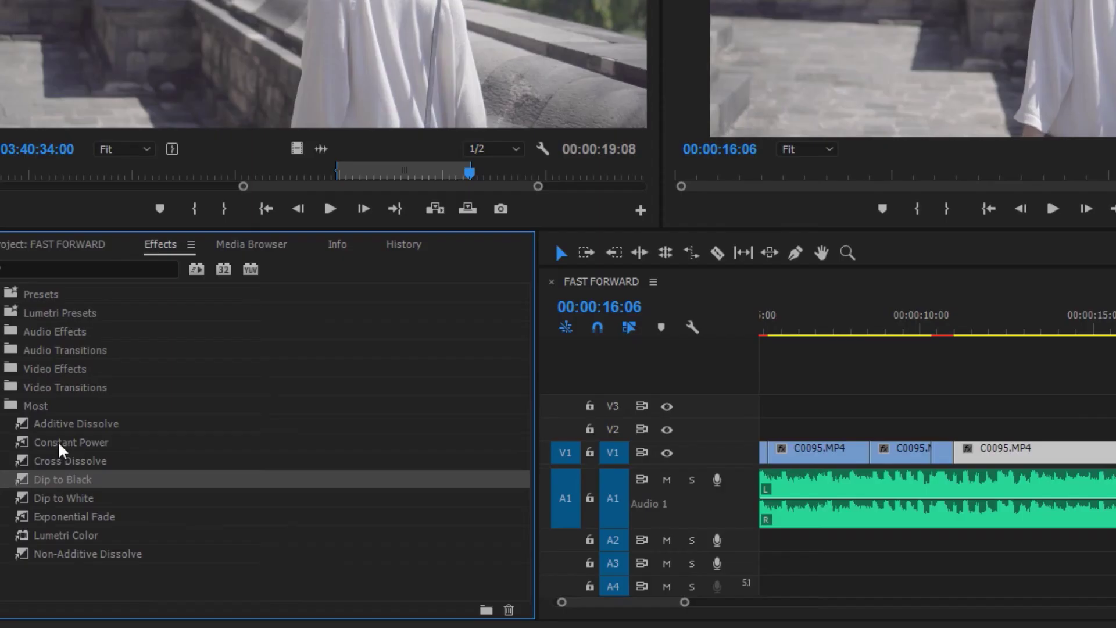
pyautogui.moveTo(64, 526)
pyautogui.mouseDown()
pyautogui.moveTo(746, 534)
pyautogui.moveTo(744, 519)
pyautogui.mouseUp()
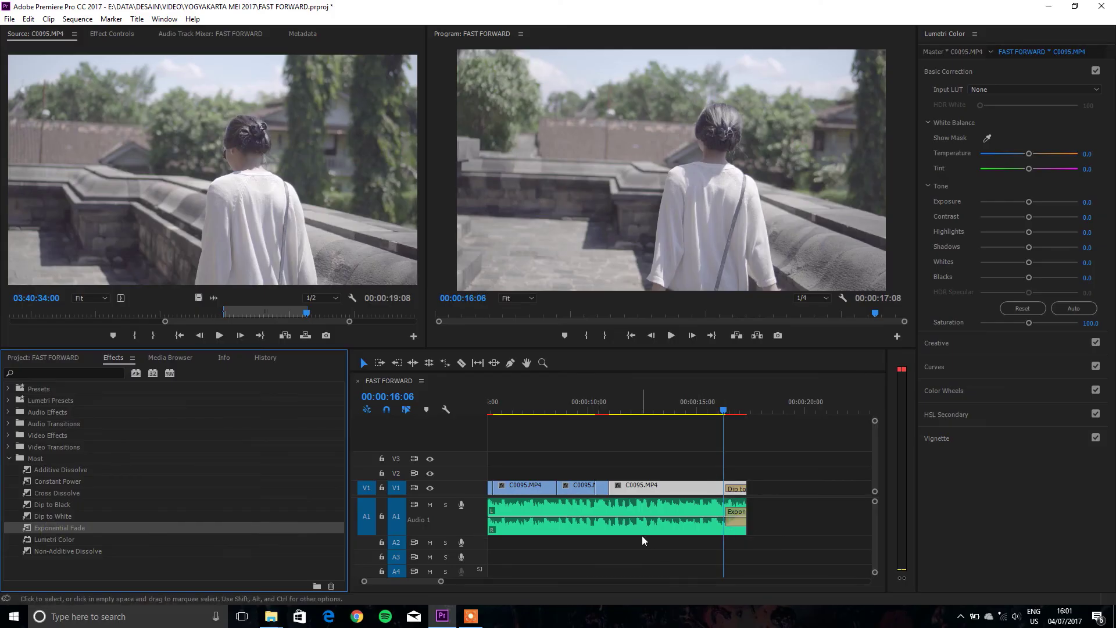
pyautogui.scroll(-2, 651, 486)
pyautogui.click(553, 413)
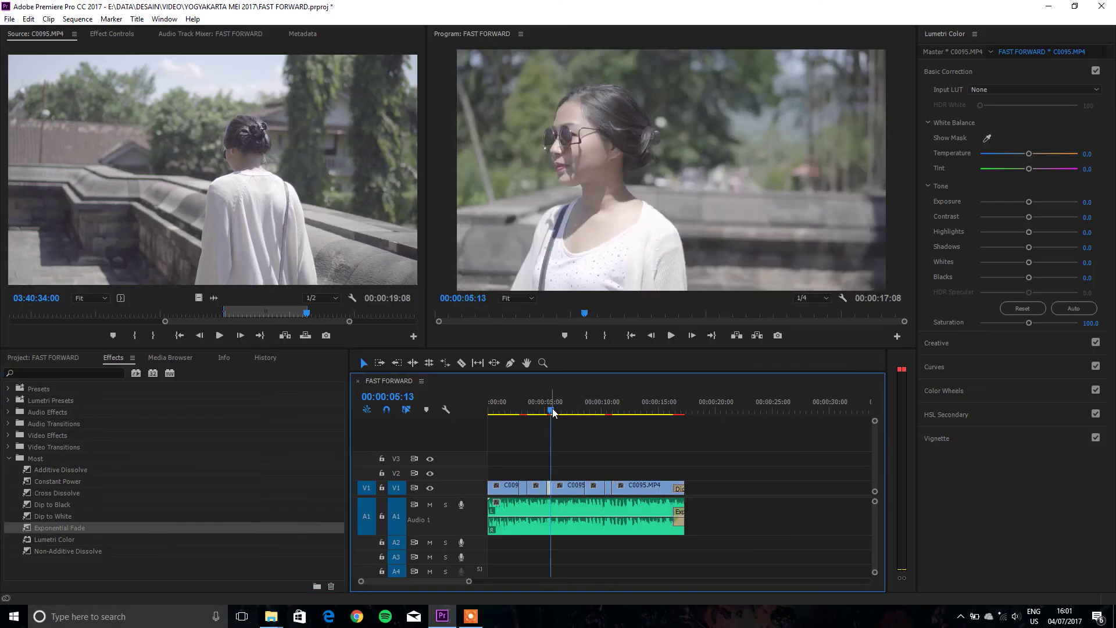
pyautogui.click(499, 411)
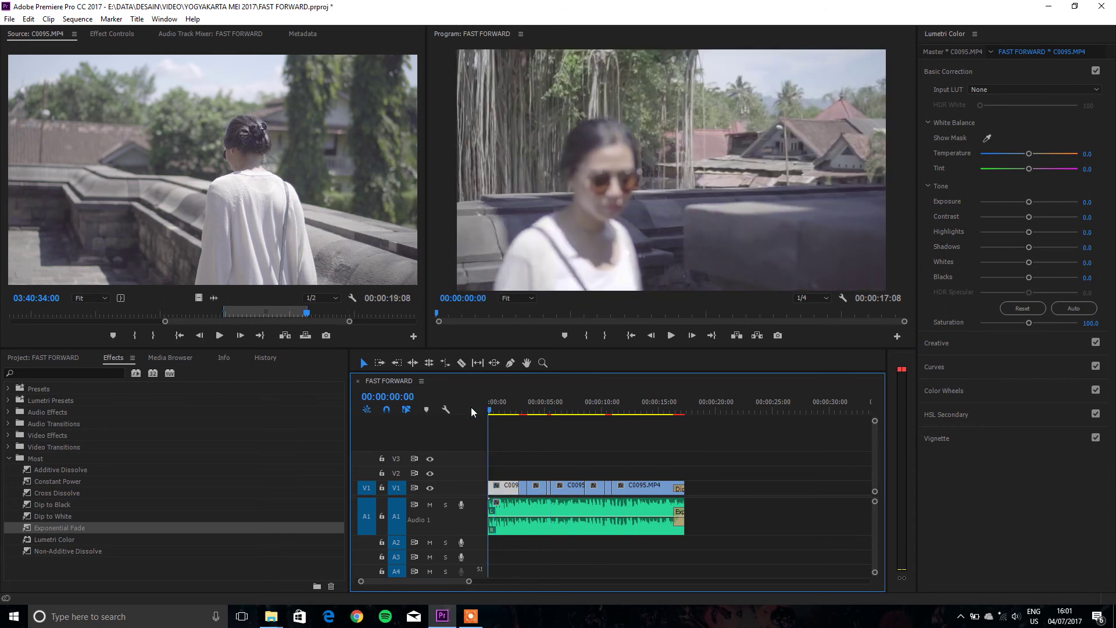
pyautogui.press('space')
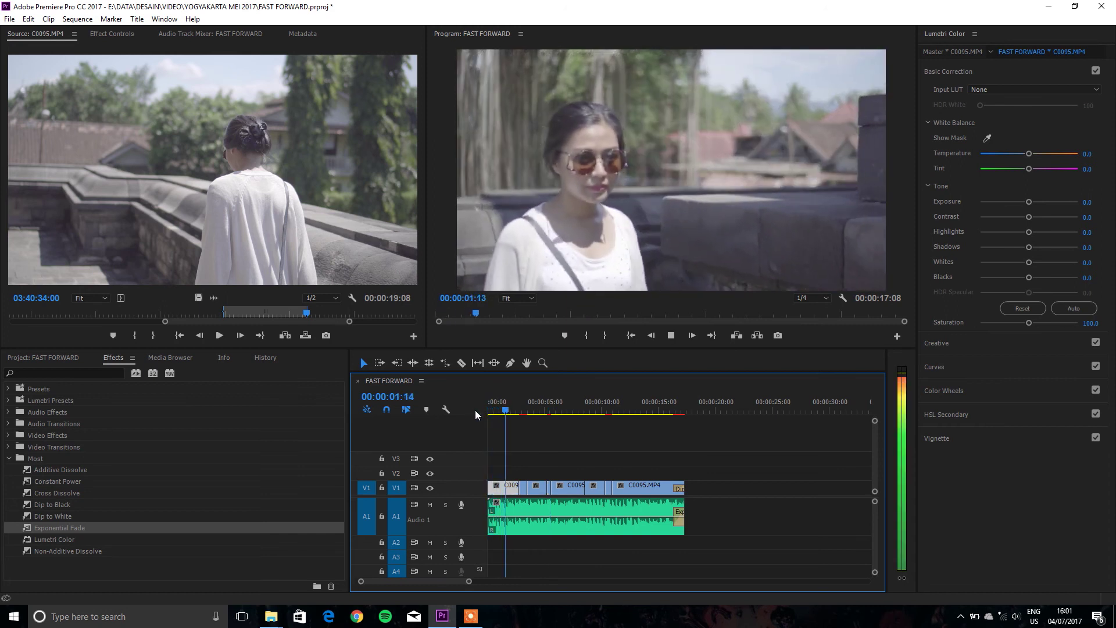